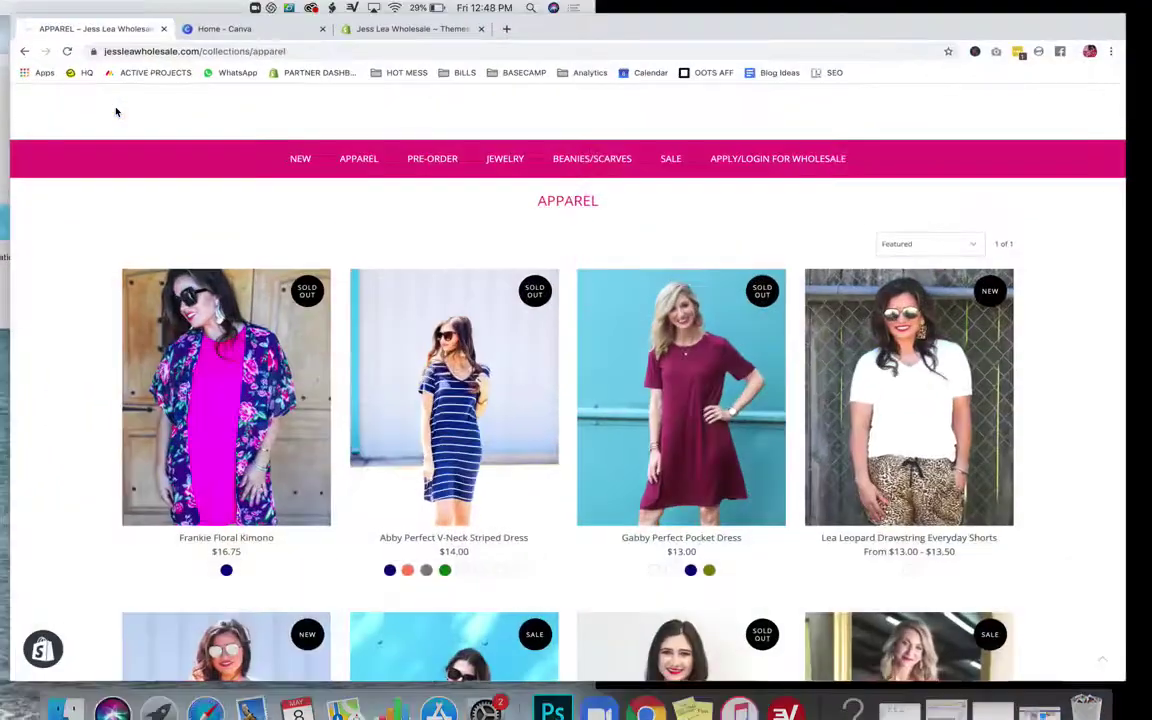
# Scroll the Apparel collection to the Abby Perfect V-Neck Striped Dress card.
pyautogui.scroll(-2, 1144, 398)
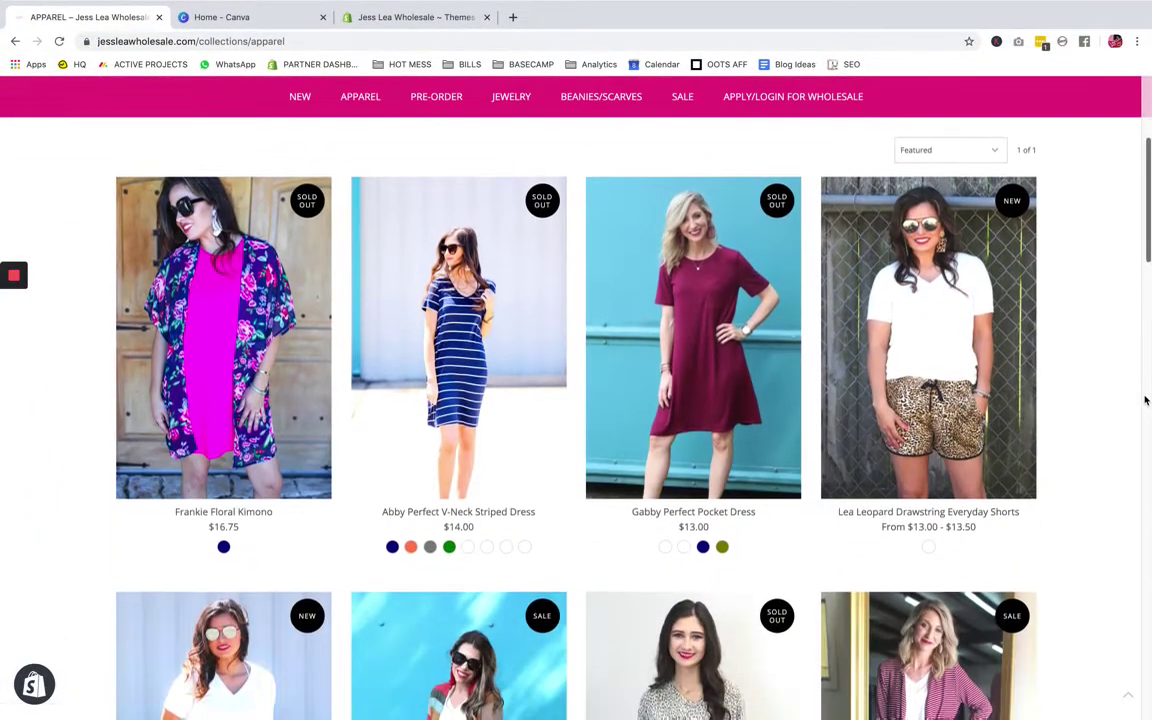
pyautogui.scroll(1, 1145, 400)
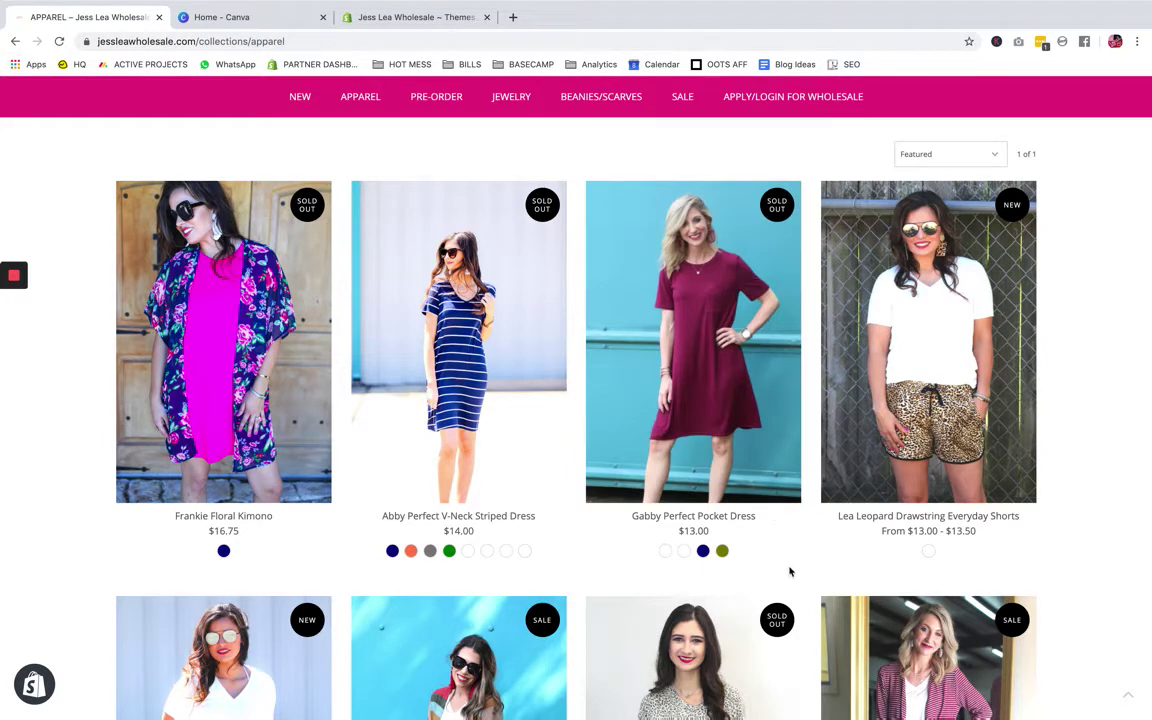
pyautogui.moveTo(835, 330)
# Show the Abby Perfect V-Neck Striped Dress in its grey colour.
pyautogui.click(430, 552)
# Open an Apparel product, then go back and open the Gabby Perfect Pocket Dress page.
pyautogui.click(698, 368)
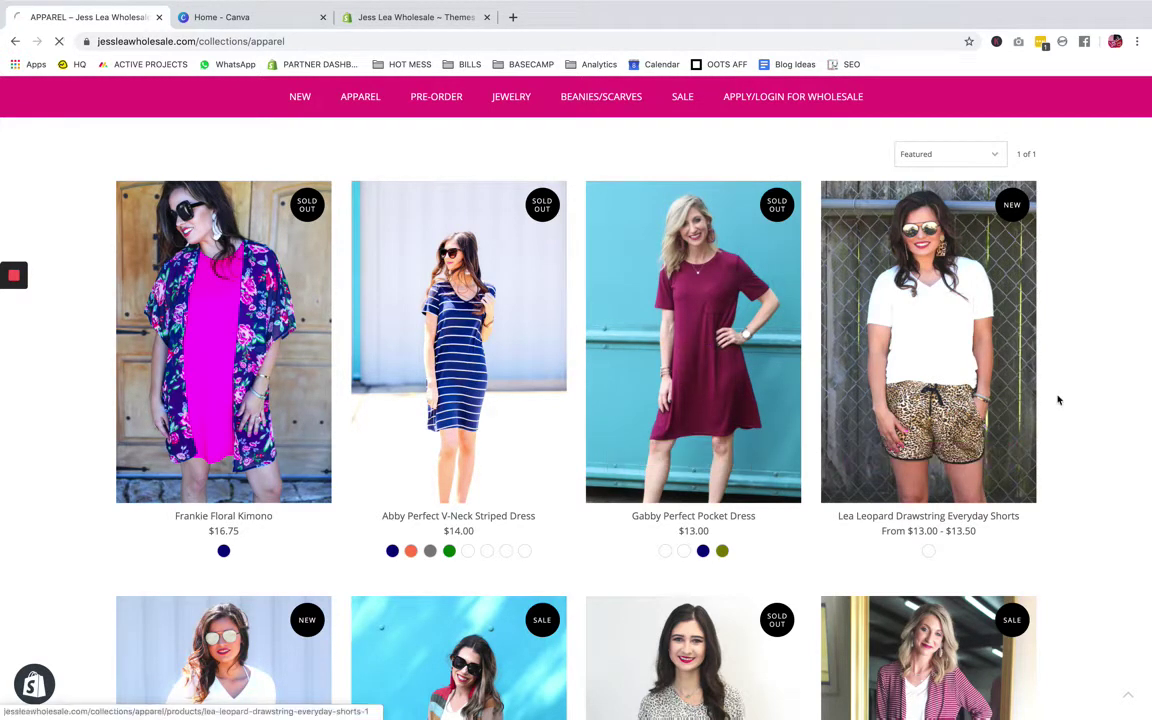
pyautogui.scroll(-5, 700, 400)
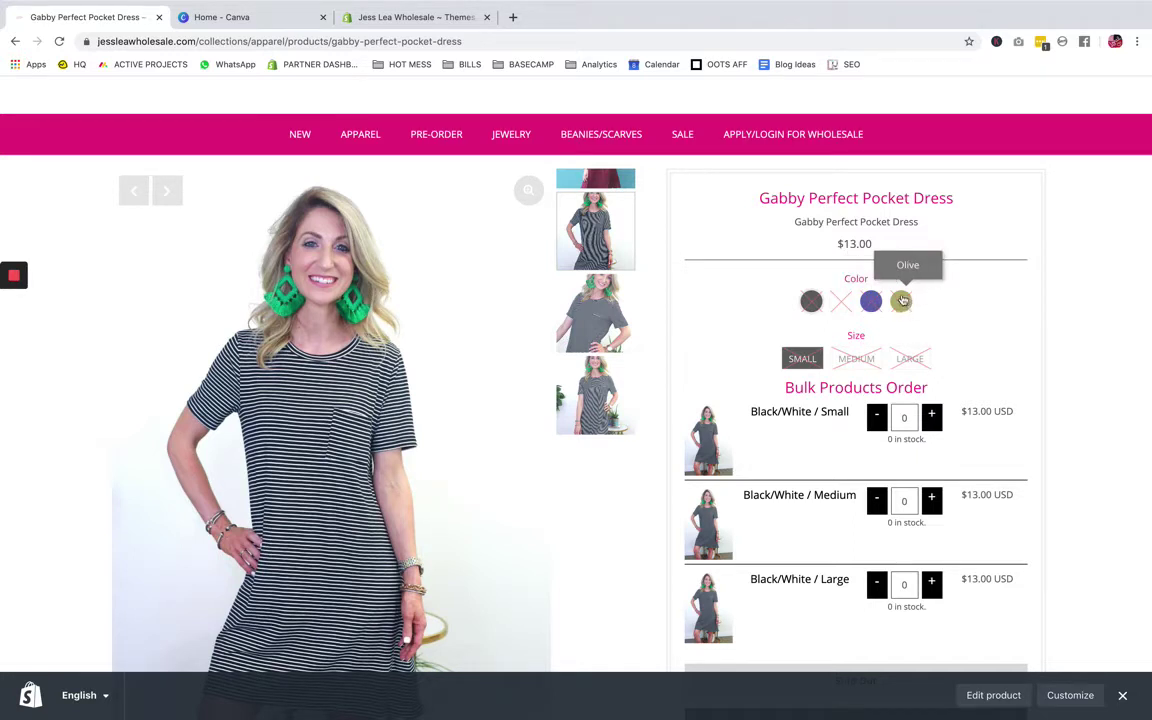
pyautogui.click(15, 42)
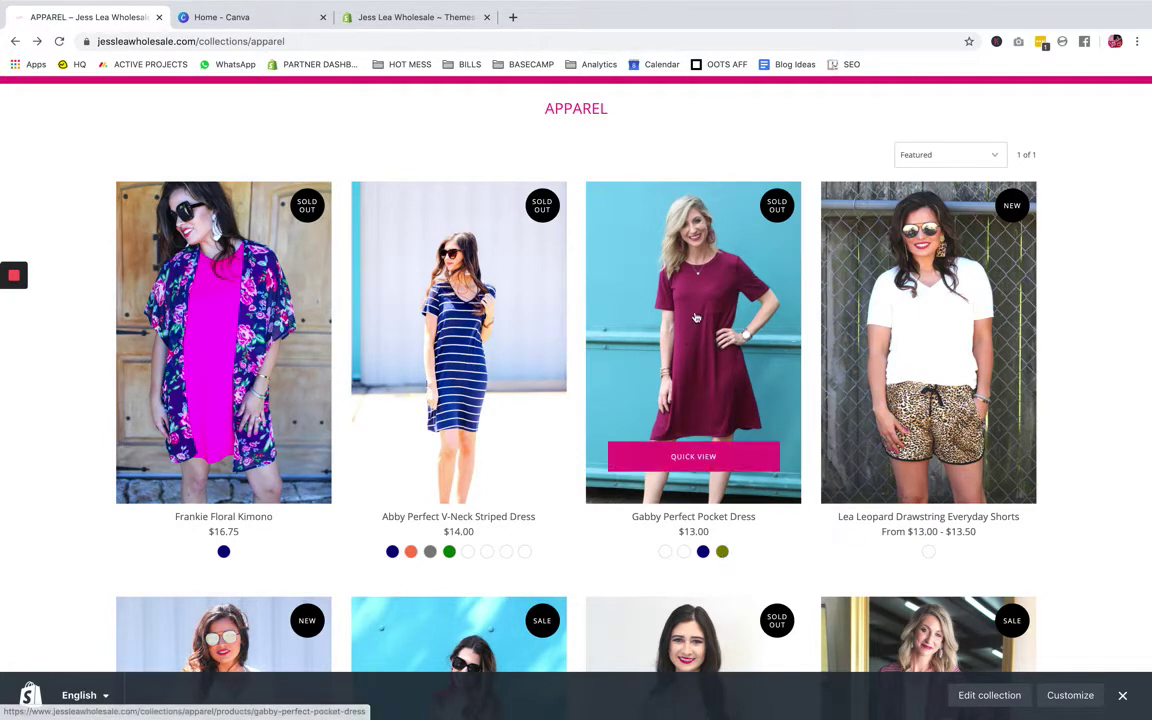
pyautogui.click(627, 246)
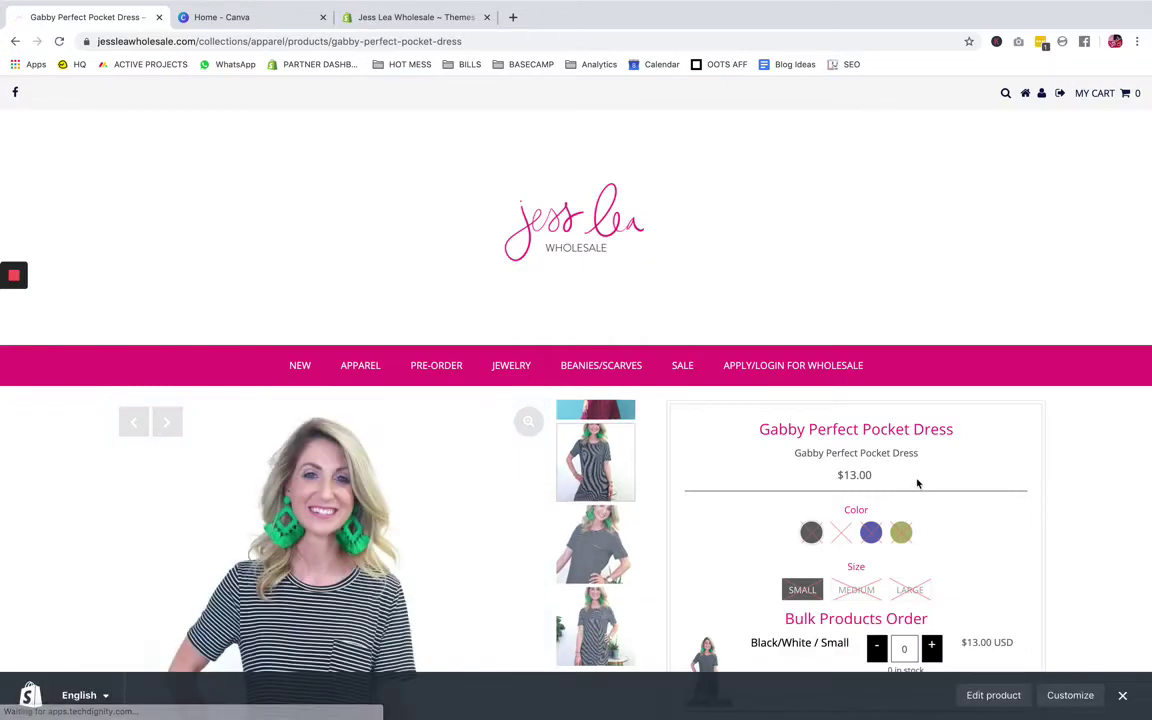
# Create a new Canva design with custom dimensions of 200 × 200 px.
pyautogui.click(245, 16)
pyautogui.click(107, 158)
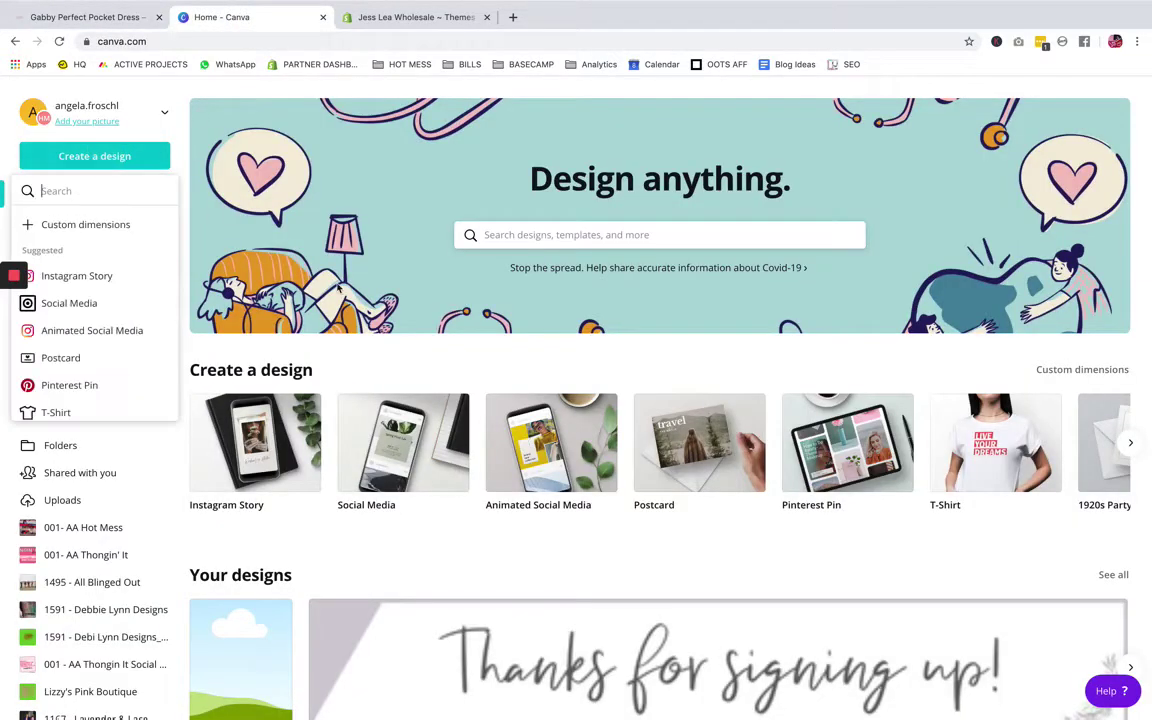
pyautogui.click(97, 224)
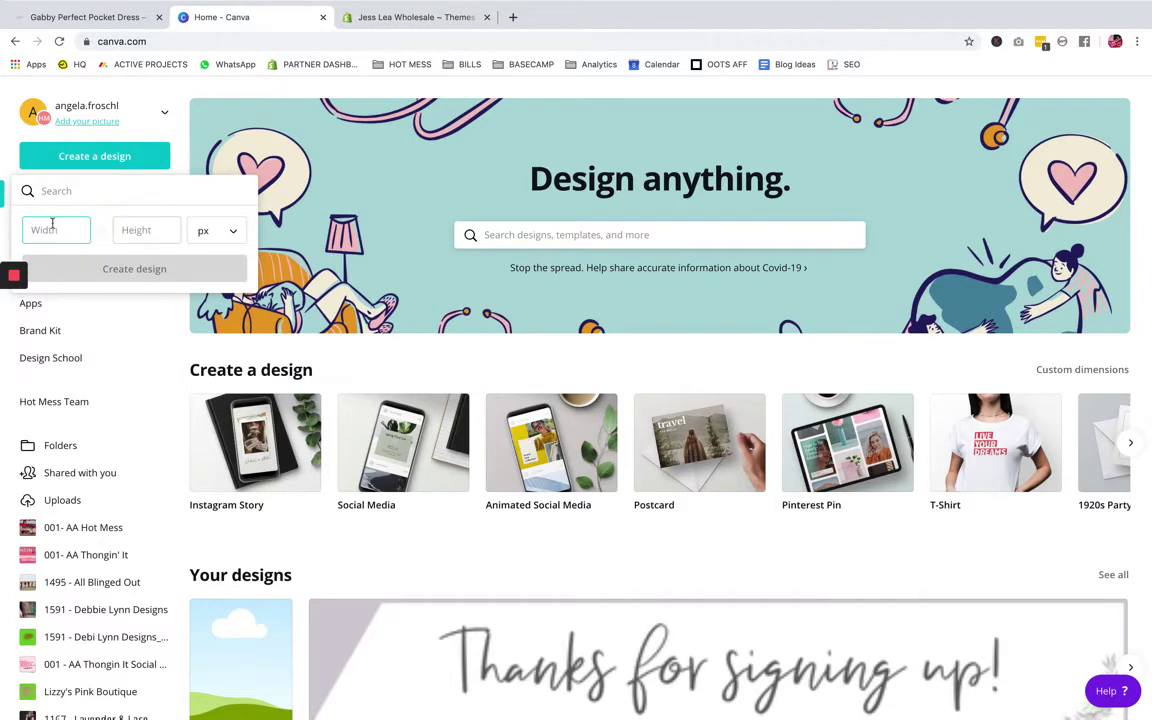
pyautogui.write('200')
pyautogui.press('Tab')
pyautogui.write('200')
pyautogui.click(112, 268)
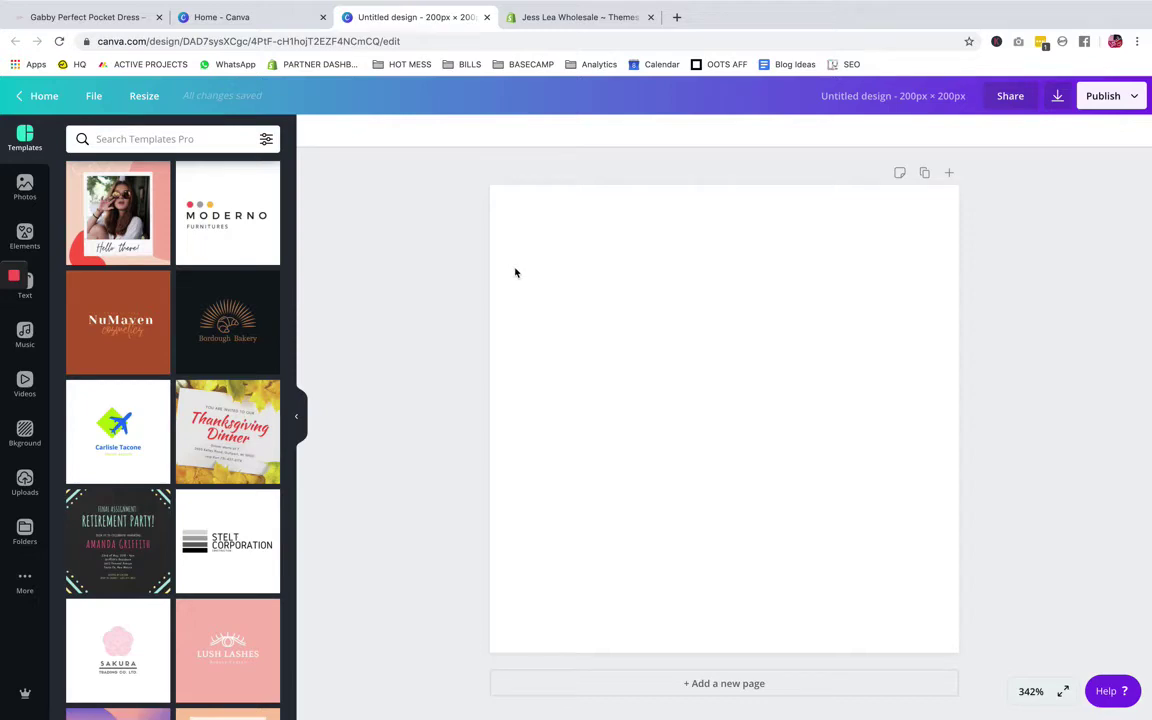
# Check the Shopify themes page and Gabby dress page, then return to the Canva design.
pyautogui.click(533, 18)
pyautogui.click(357, 18)
pyautogui.click(120, 18)
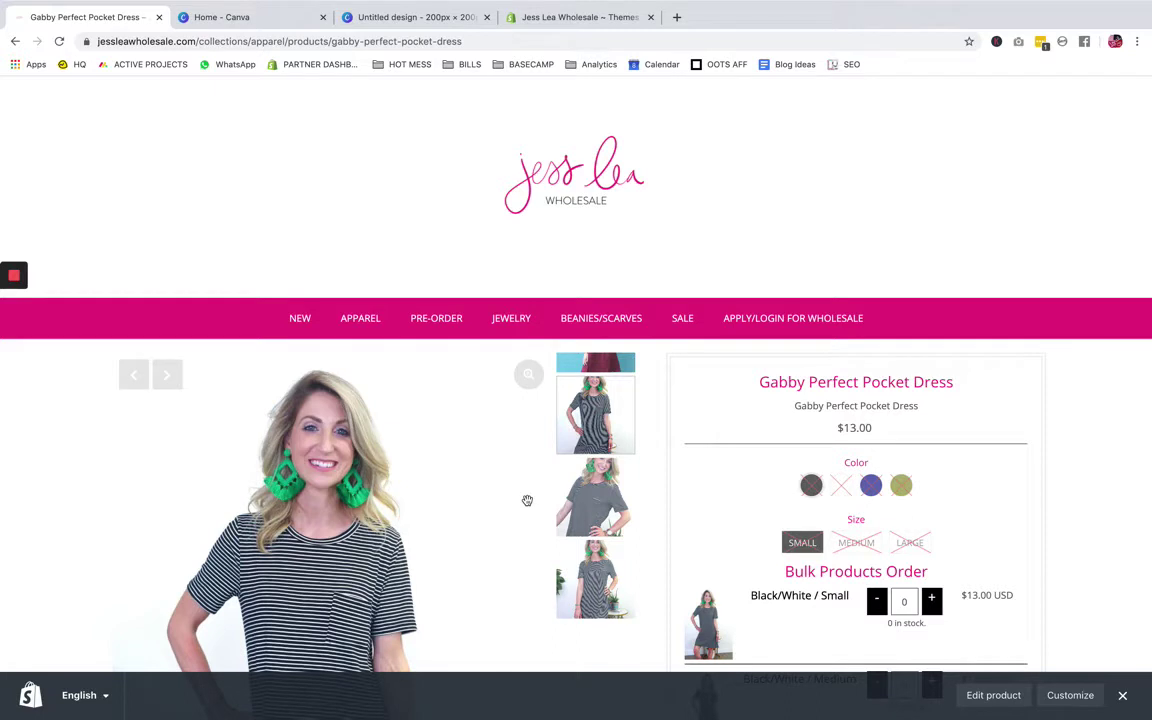
pyautogui.click(441, 27)
# Search Elements for 'leopard', add a leopard-print pattern, then delete it from the canvas.
pyautogui.click(25, 237)
pyautogui.click(160, 136)
pyautogui.write('leopar')
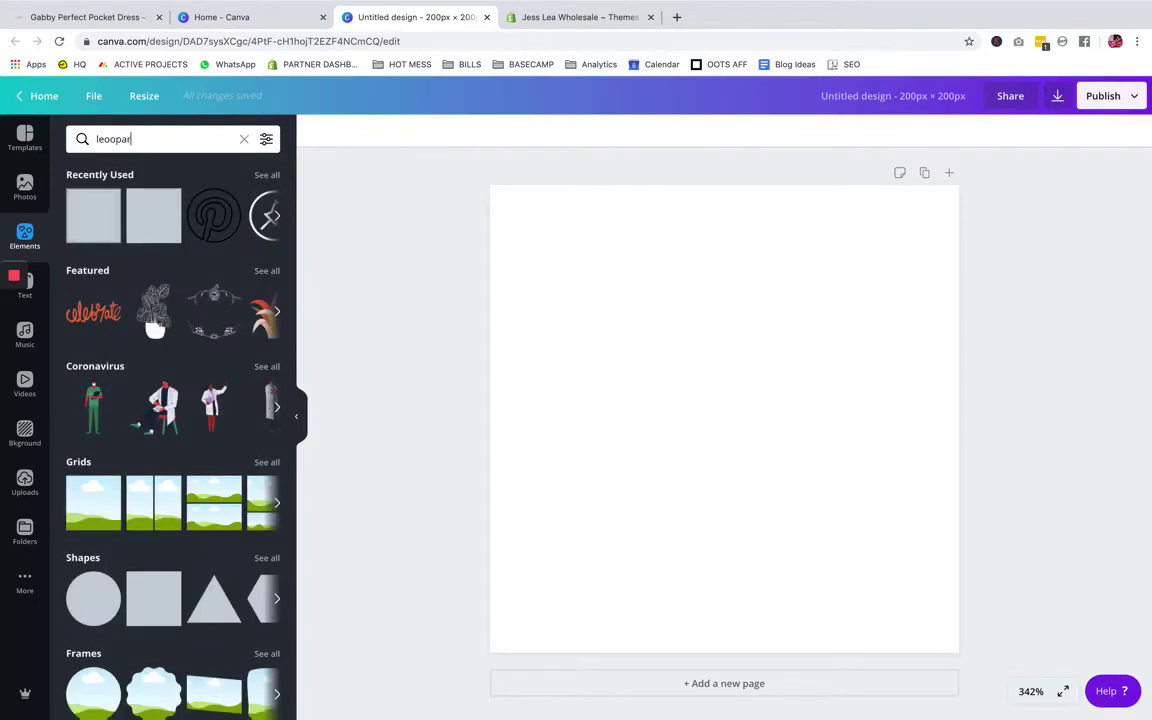
pyautogui.press('BackSpace')
pyautogui.press('BackSpace')
pyautogui.press('BackSpace')
pyautogui.press('BackSpace')
pyautogui.press('BackSpace')
pyautogui.press('BackSpace')
pyautogui.write('eopard')
pyautogui.press('Return')
pyautogui.click(100, 195)
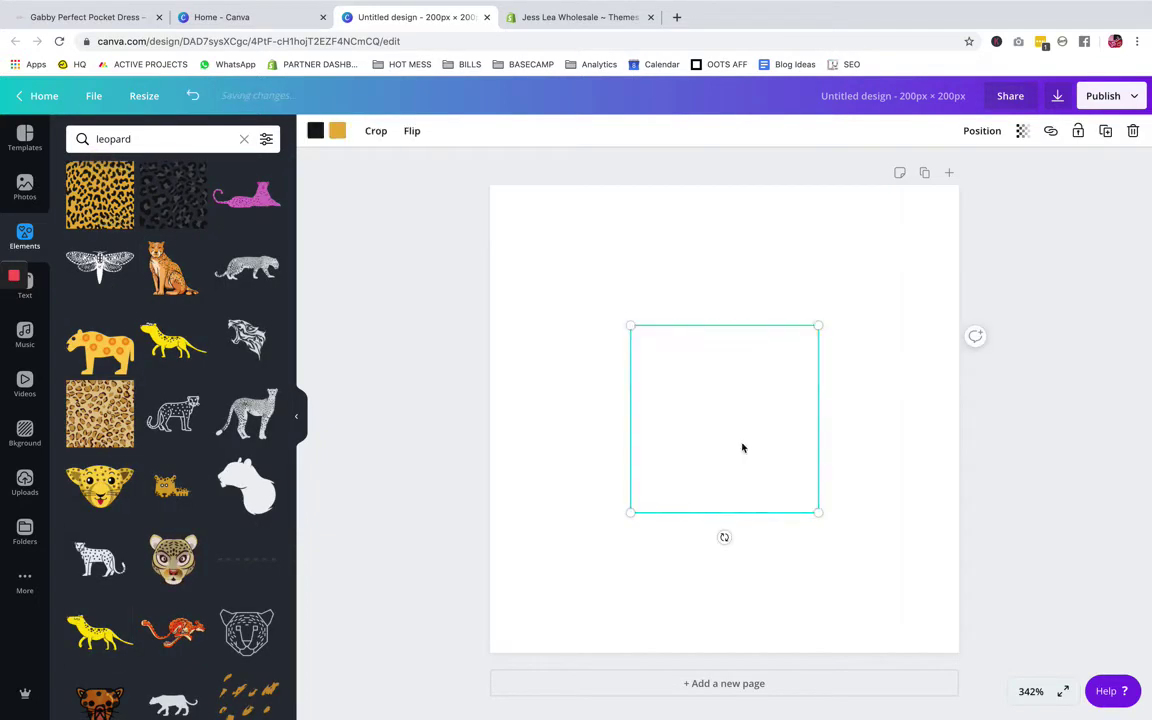
pyautogui.press('Delete')
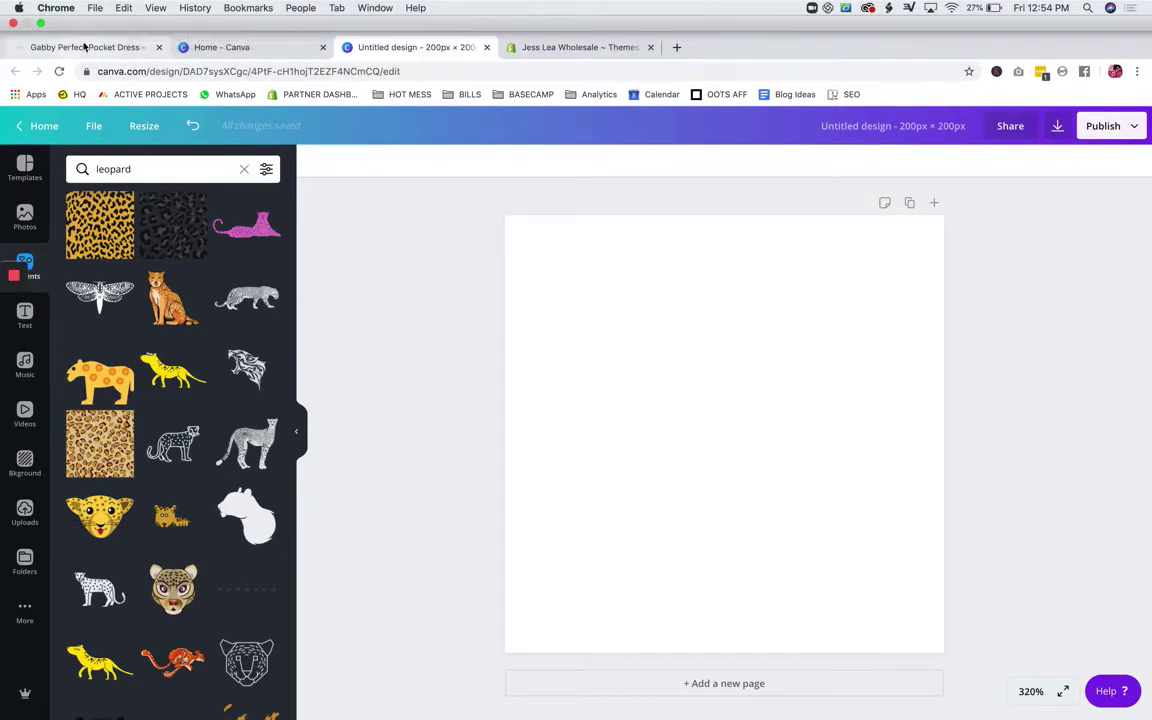
# Close the Shopify preview bar on the Gabby dress page and capture its striped swatch.
pyautogui.click(85, 47)
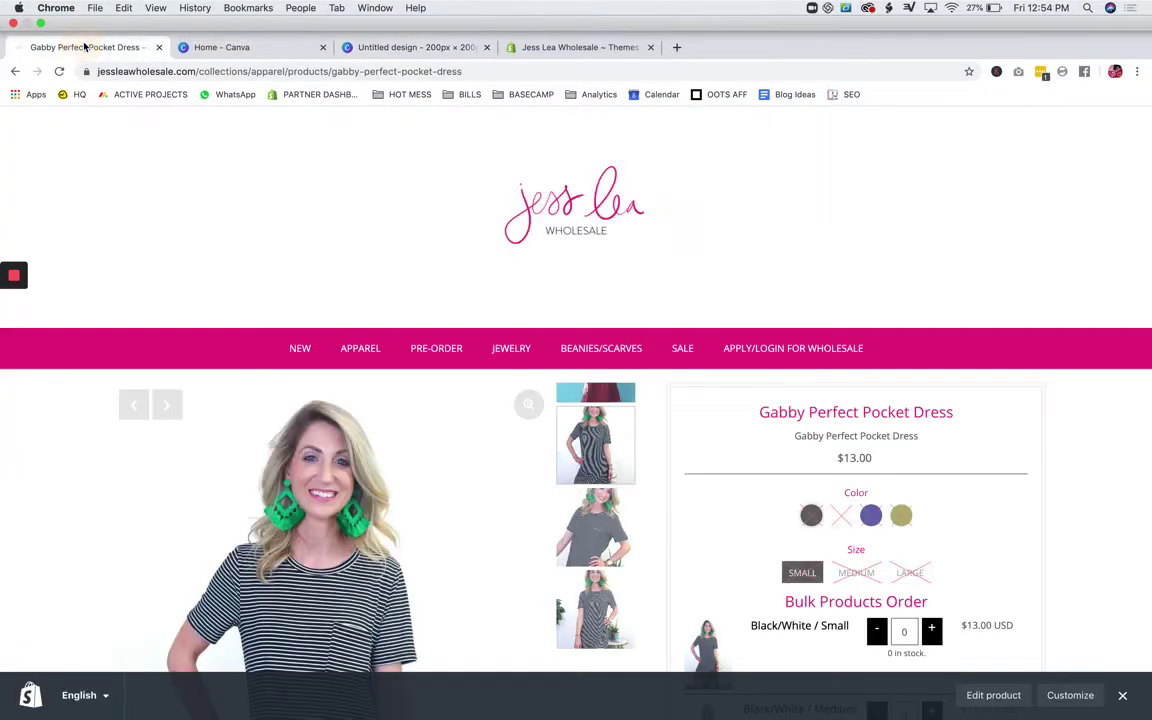
pyautogui.click(1122, 697)
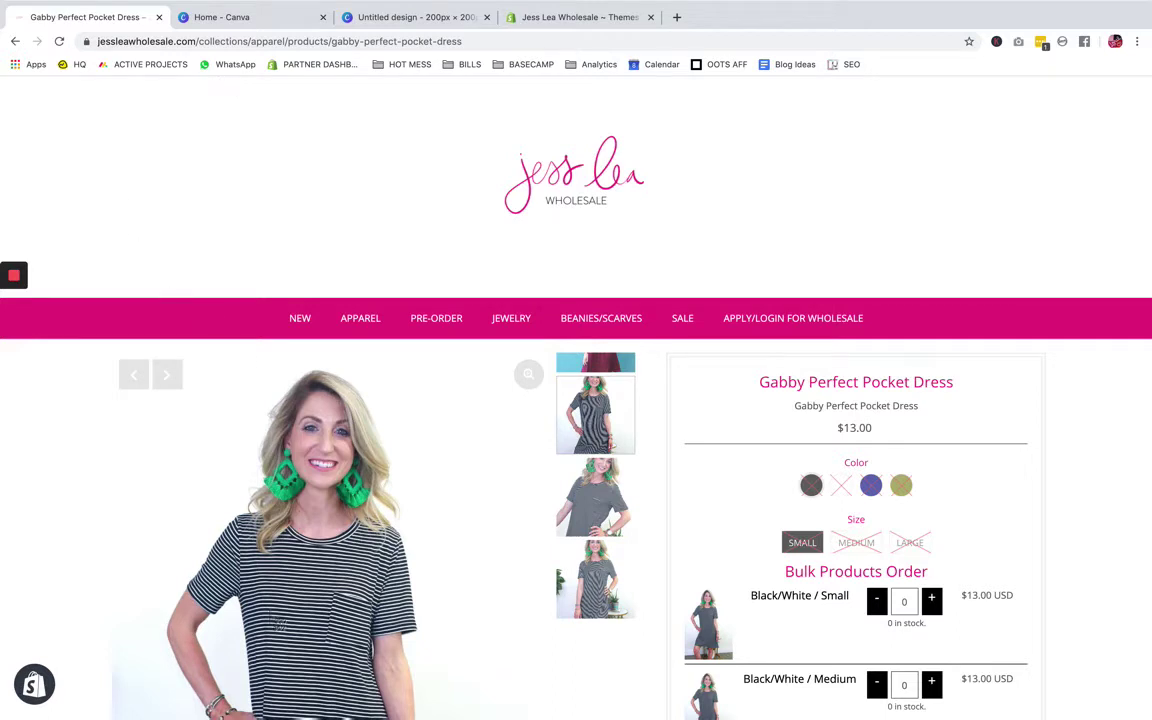
pyautogui.click(305, 612)
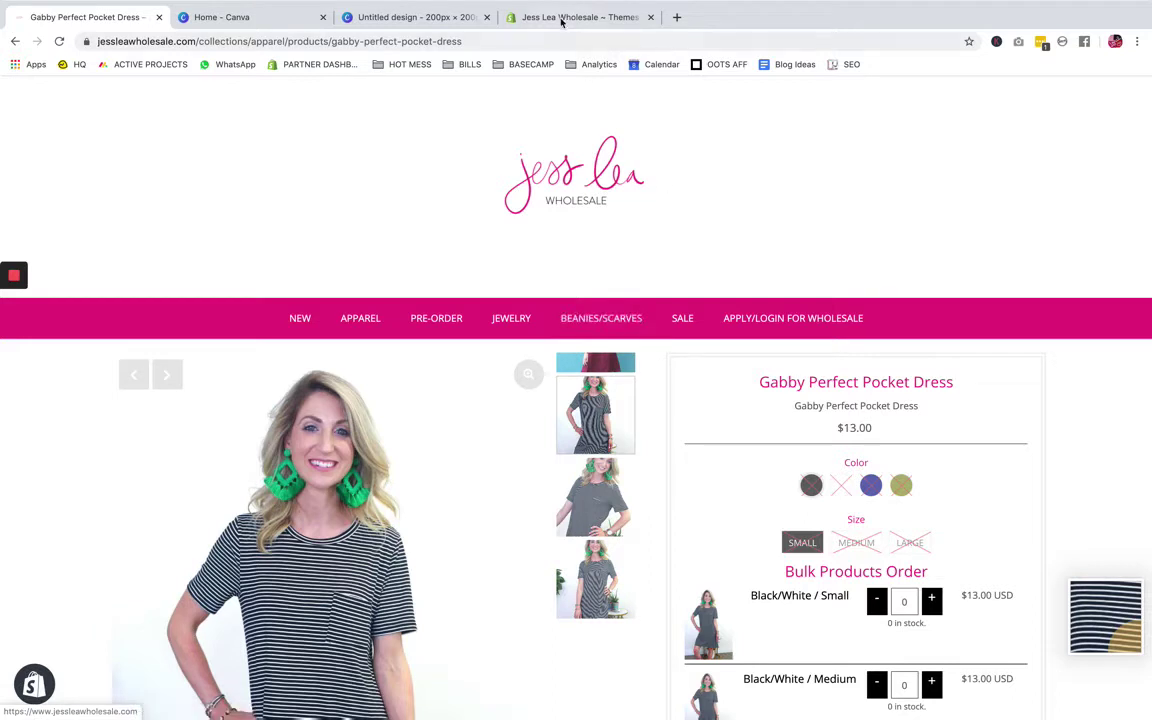
# Give the Canva design a solid dark burgundy background, colour #7d1d1d.
pyautogui.click(410, 17)
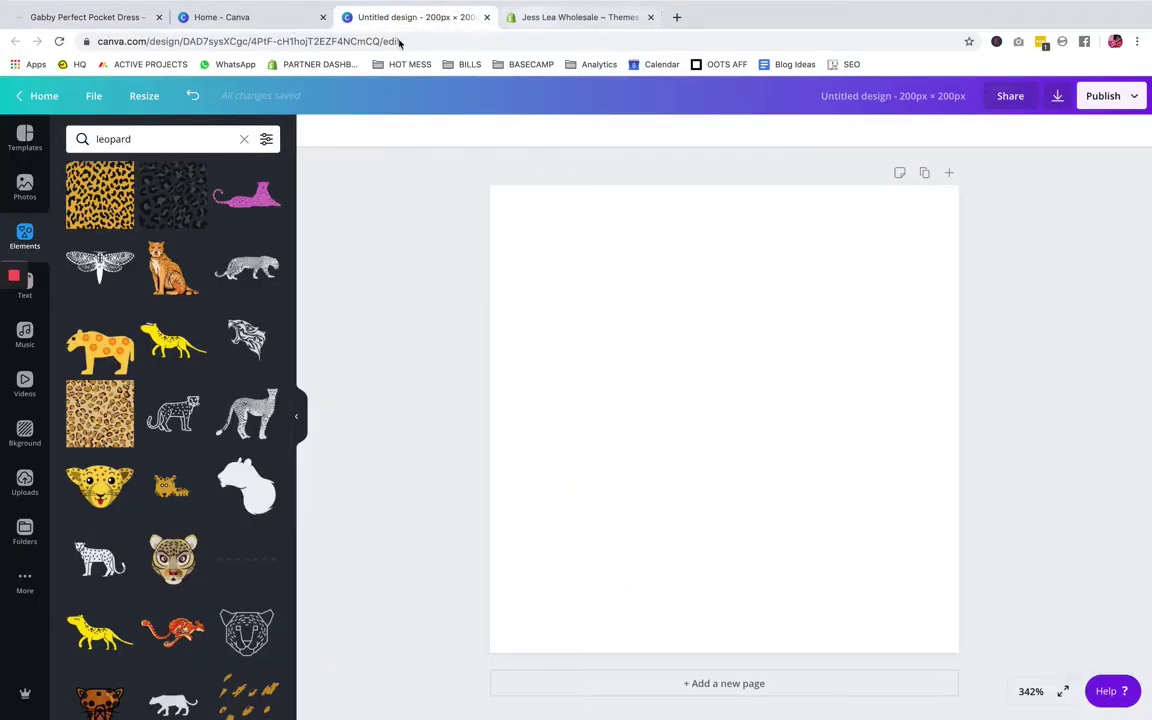
pyautogui.click(25, 432)
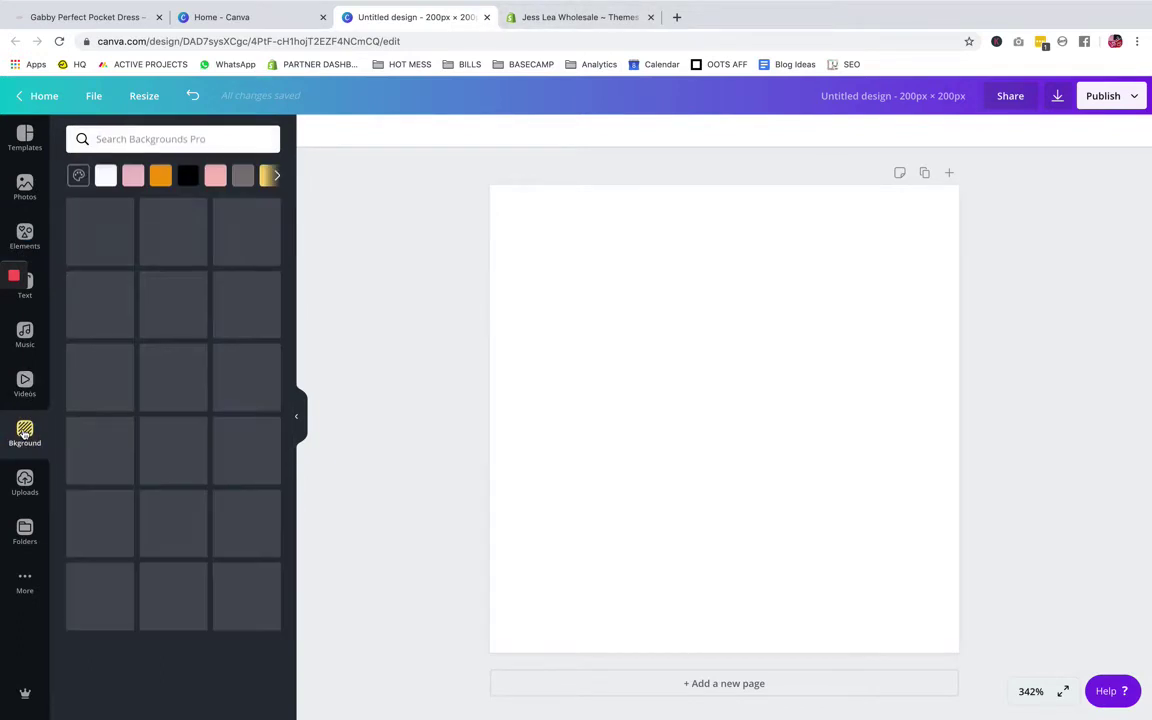
pyautogui.click(154, 139)
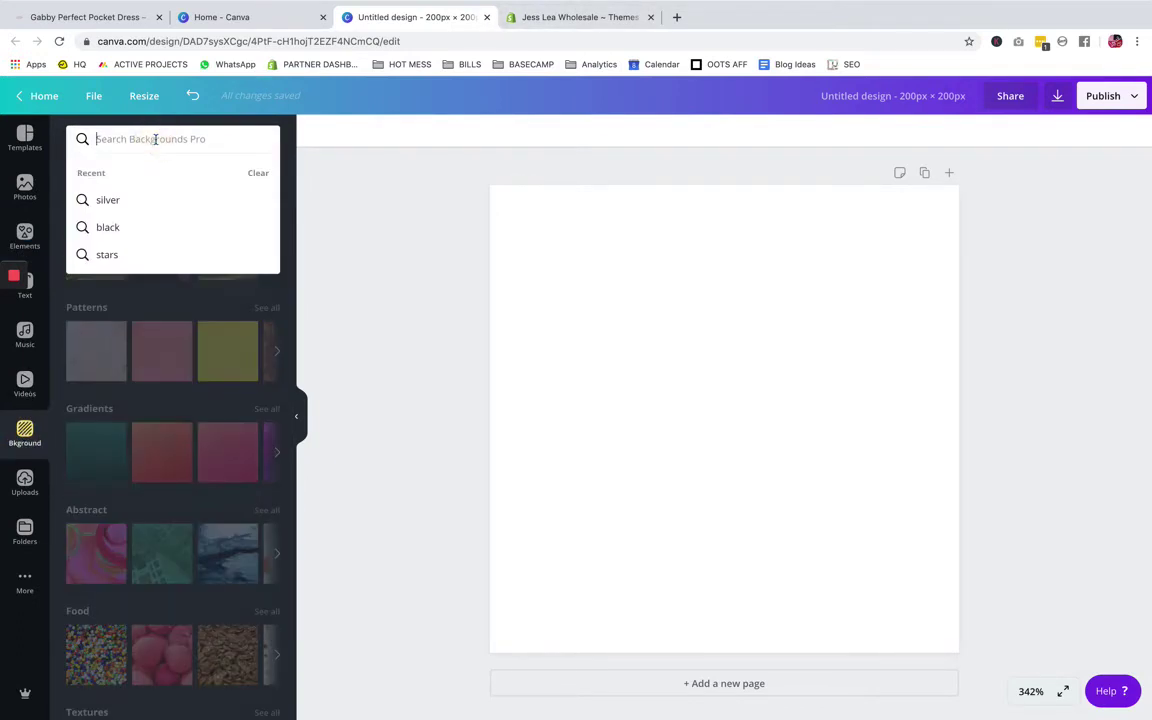
pyautogui.write('burgu')
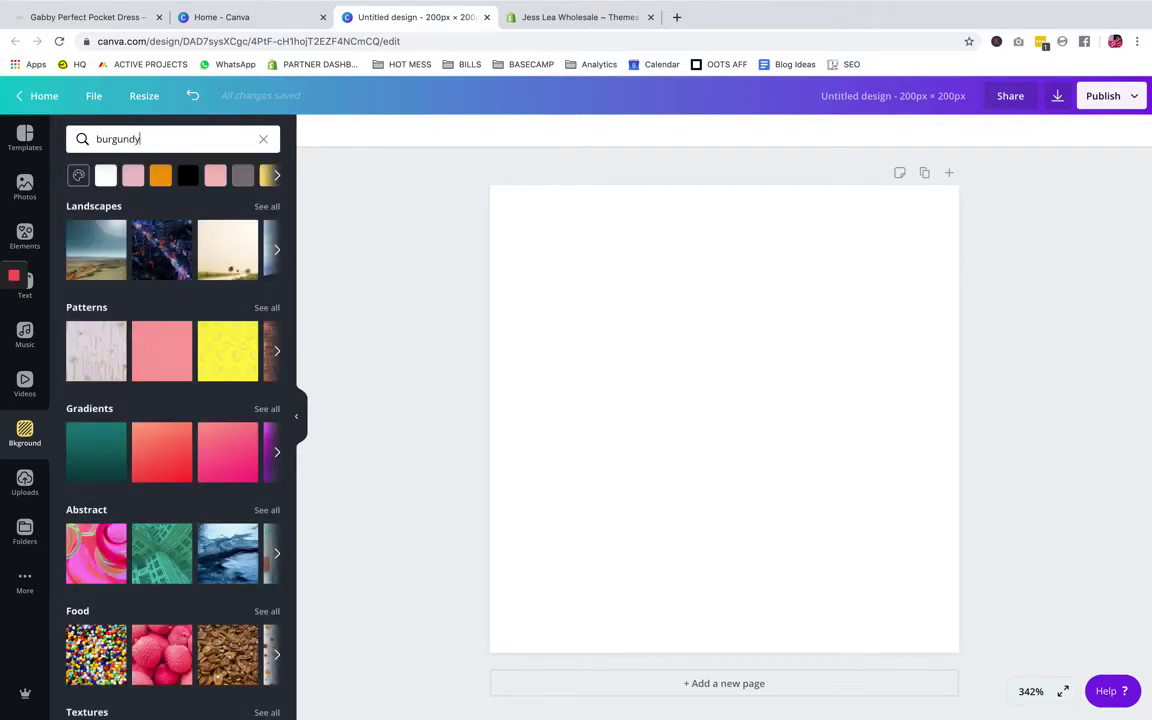
pyautogui.write('ndy')
pyautogui.press('Return')
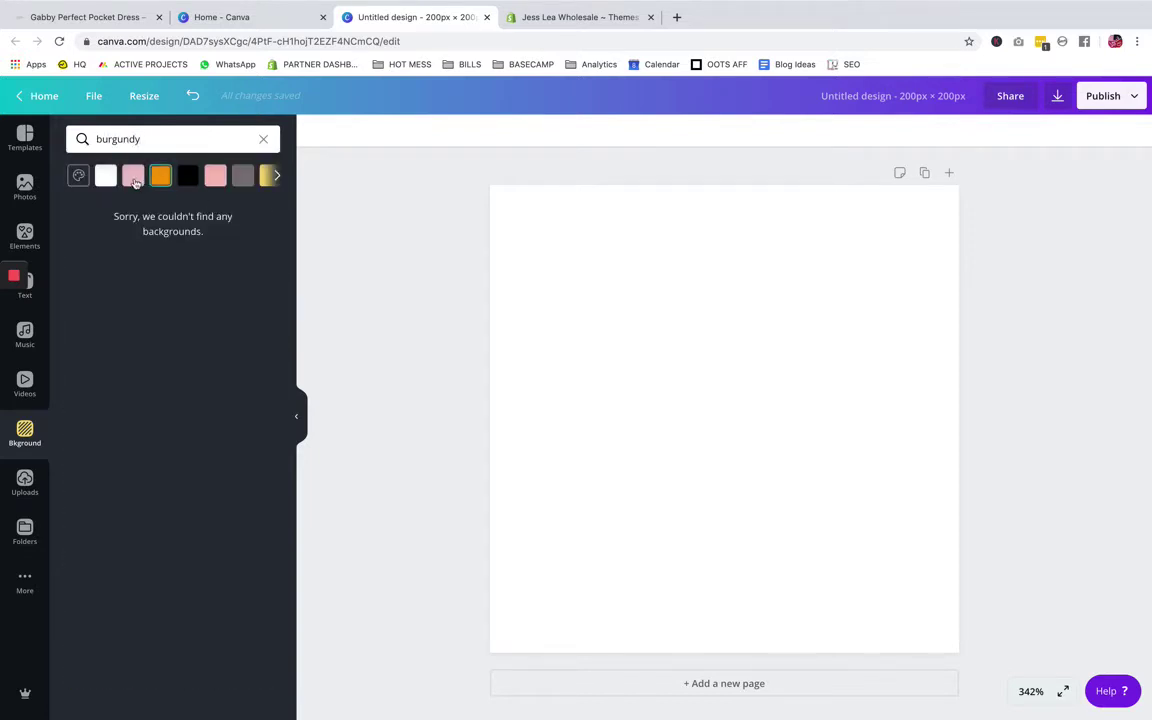
pyautogui.click(133, 177)
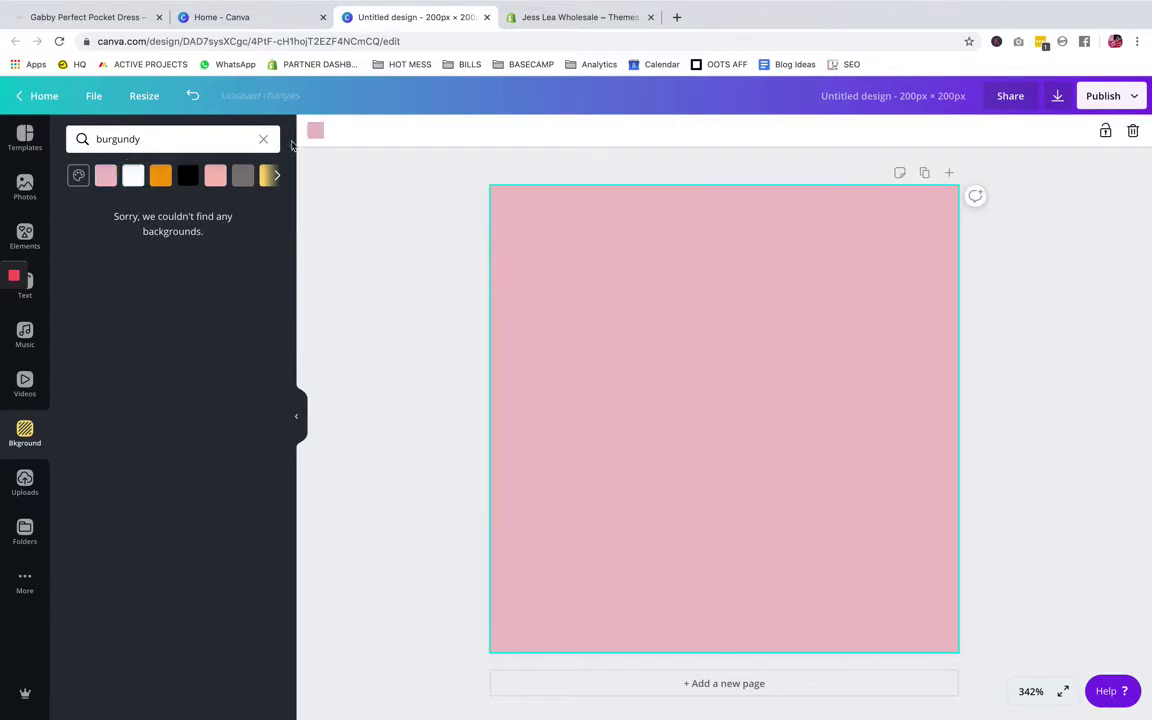
pyautogui.click(78, 175)
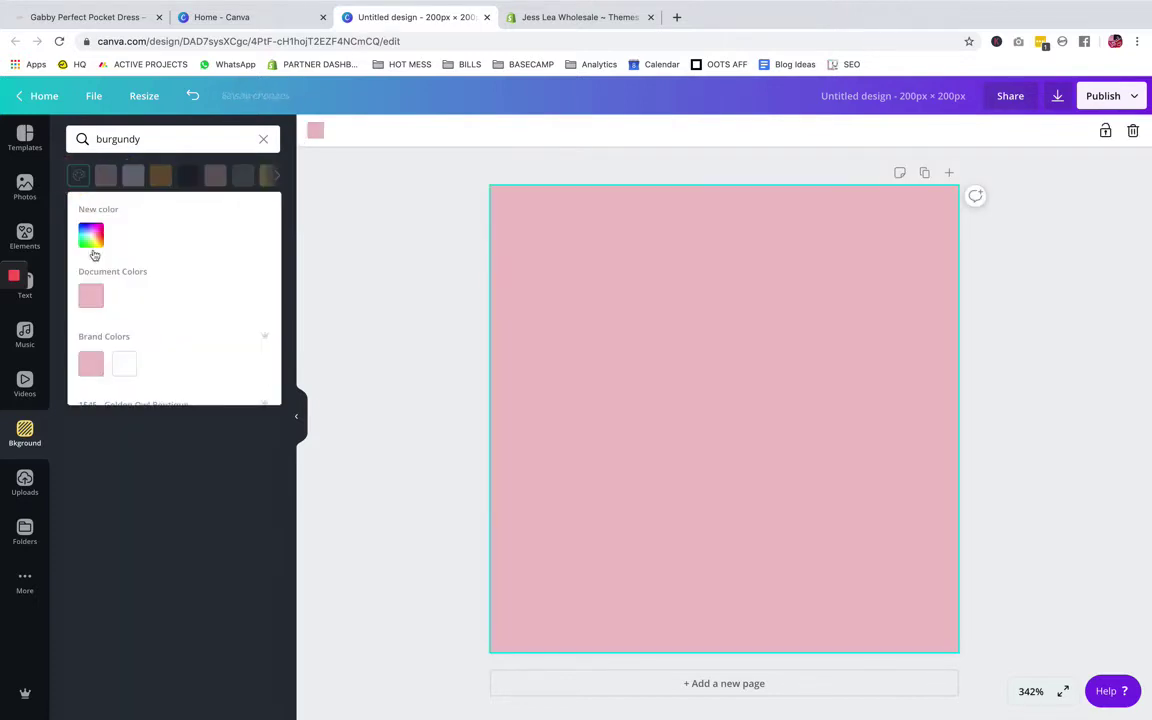
pyautogui.click(90, 237)
pyautogui.moveTo(221, 247)
pyautogui.mouseDown()
pyautogui.moveTo(231, 237)
pyautogui.moveTo(244, 265)
pyautogui.moveTo(225, 253)
pyautogui.mouseUp()
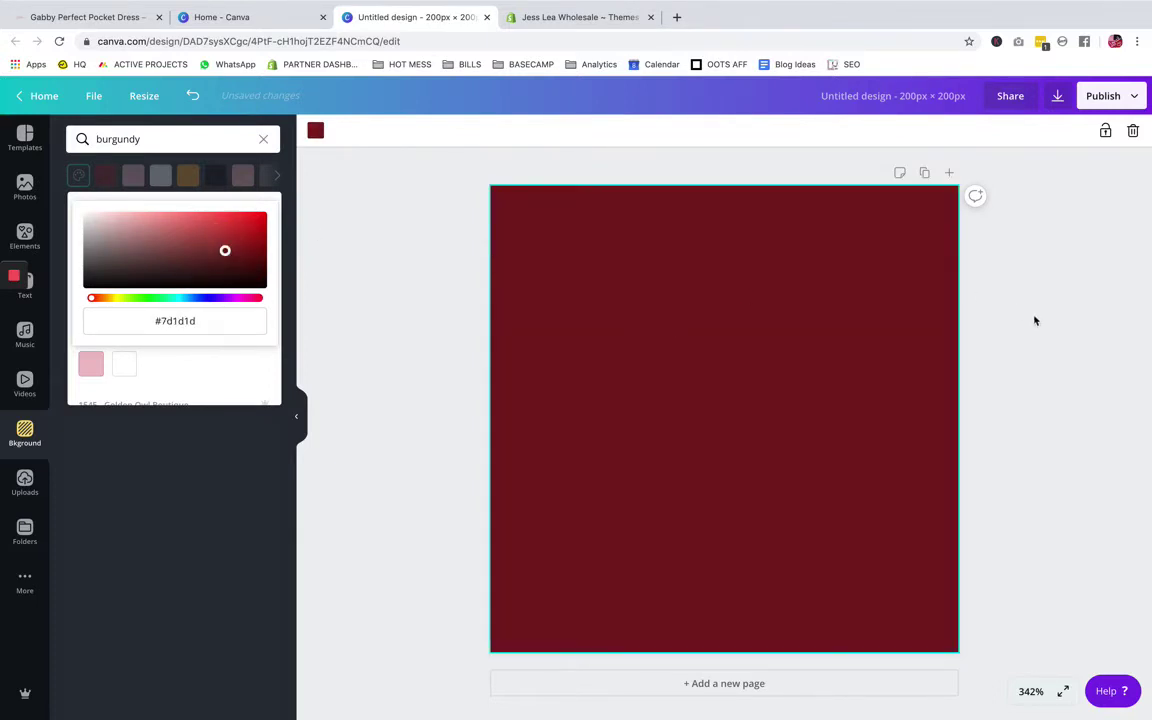
pyautogui.click(1073, 261)
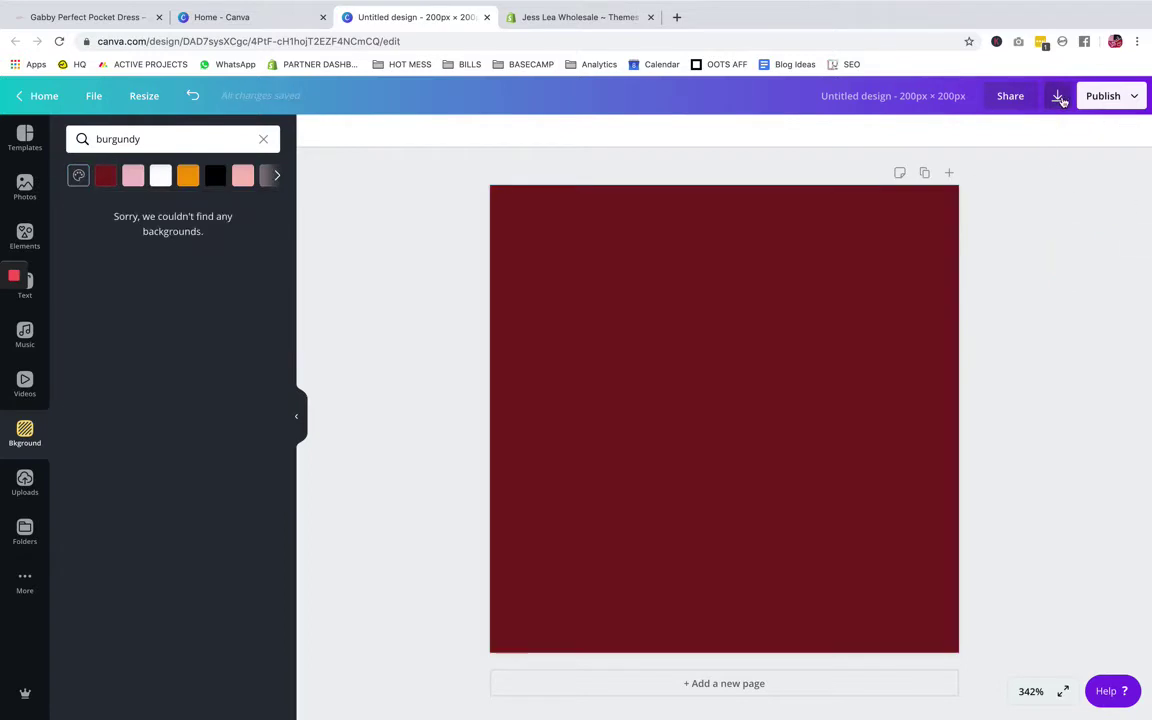
pyautogui.click(895, 96)
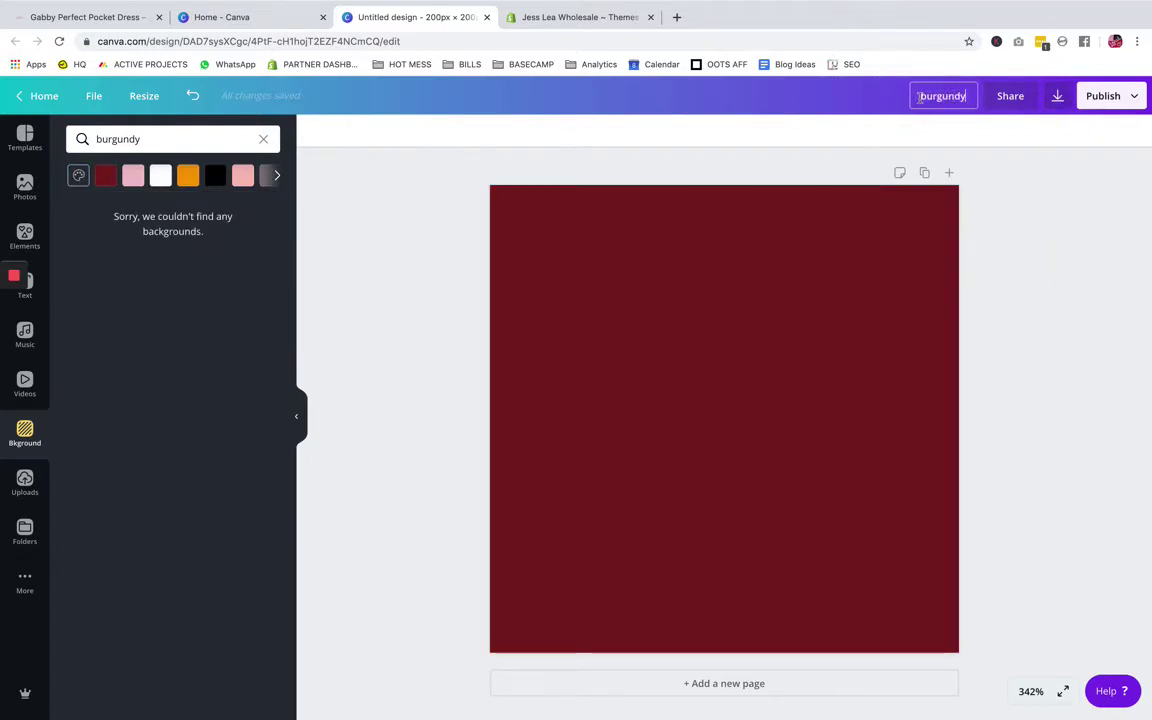
pyautogui.click(1031, 221)
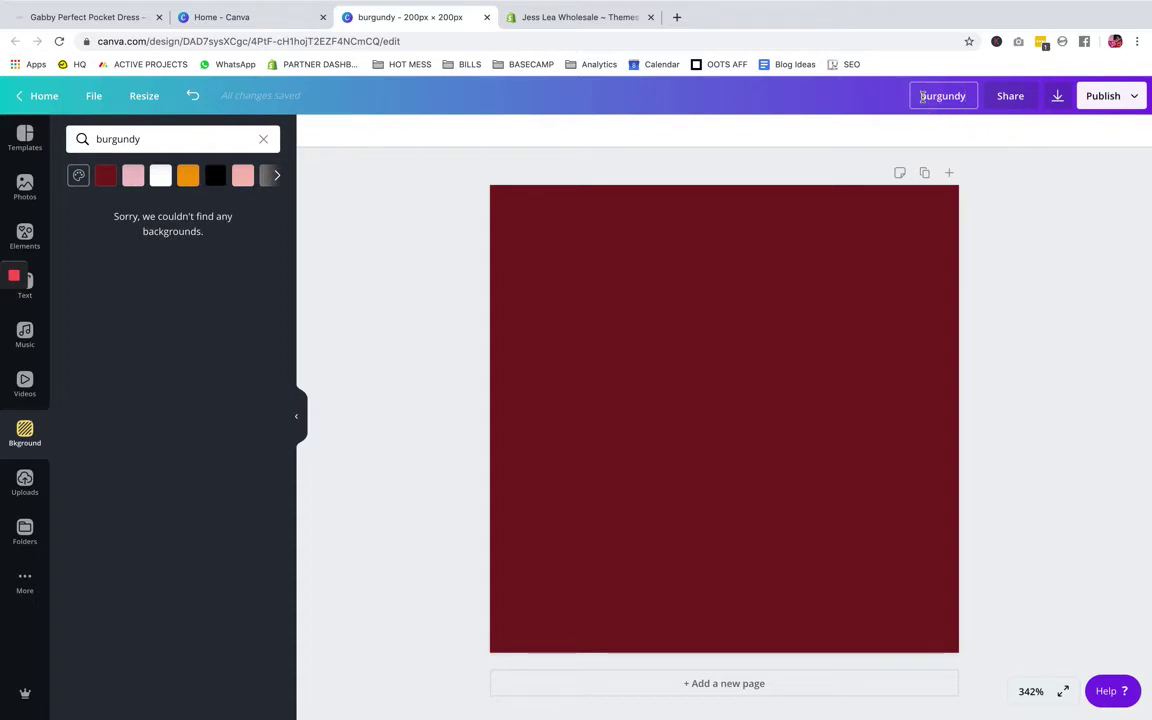
pyautogui.write('light-')
pyautogui.click(1091, 236)
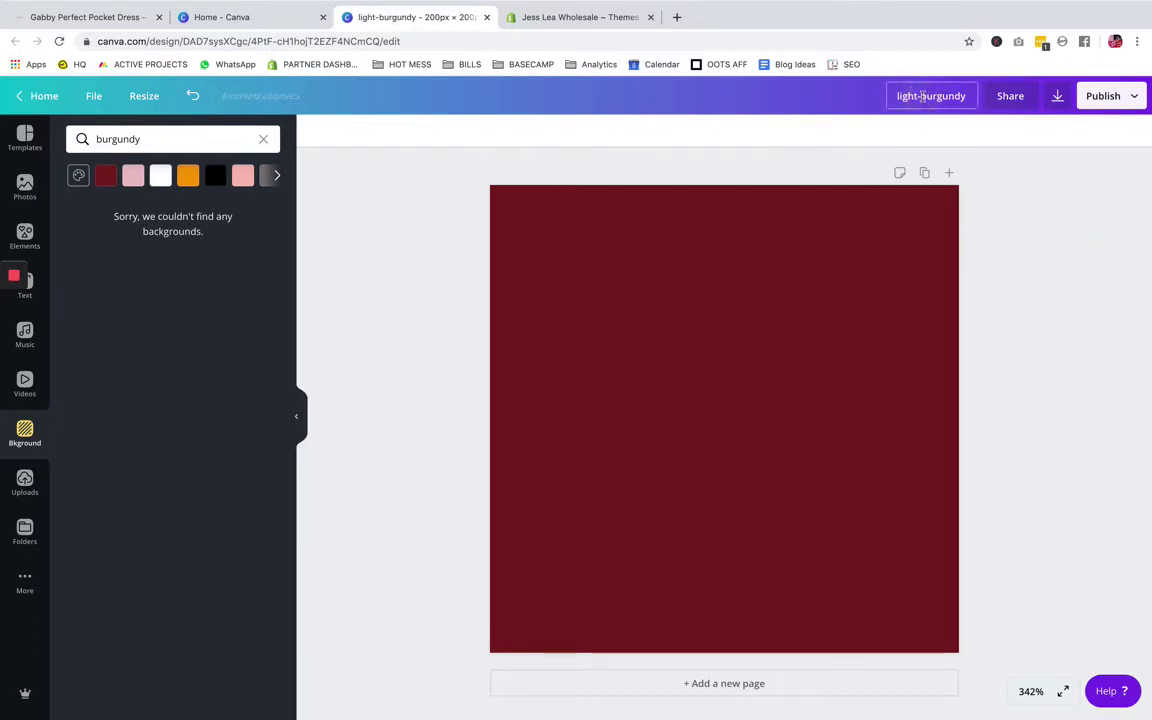
pyautogui.press('BackSpace')
# Export the design as burgundy.png and save it onto the desktop.
pyautogui.click(1057, 96)
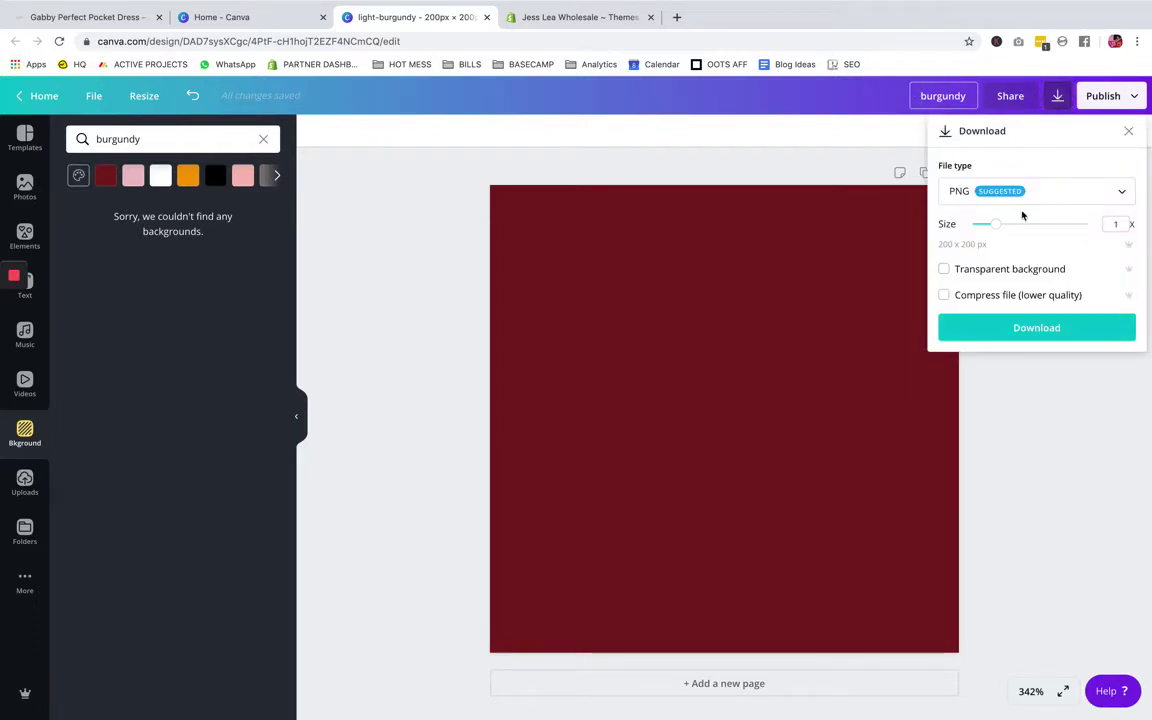
pyautogui.click(1005, 327)
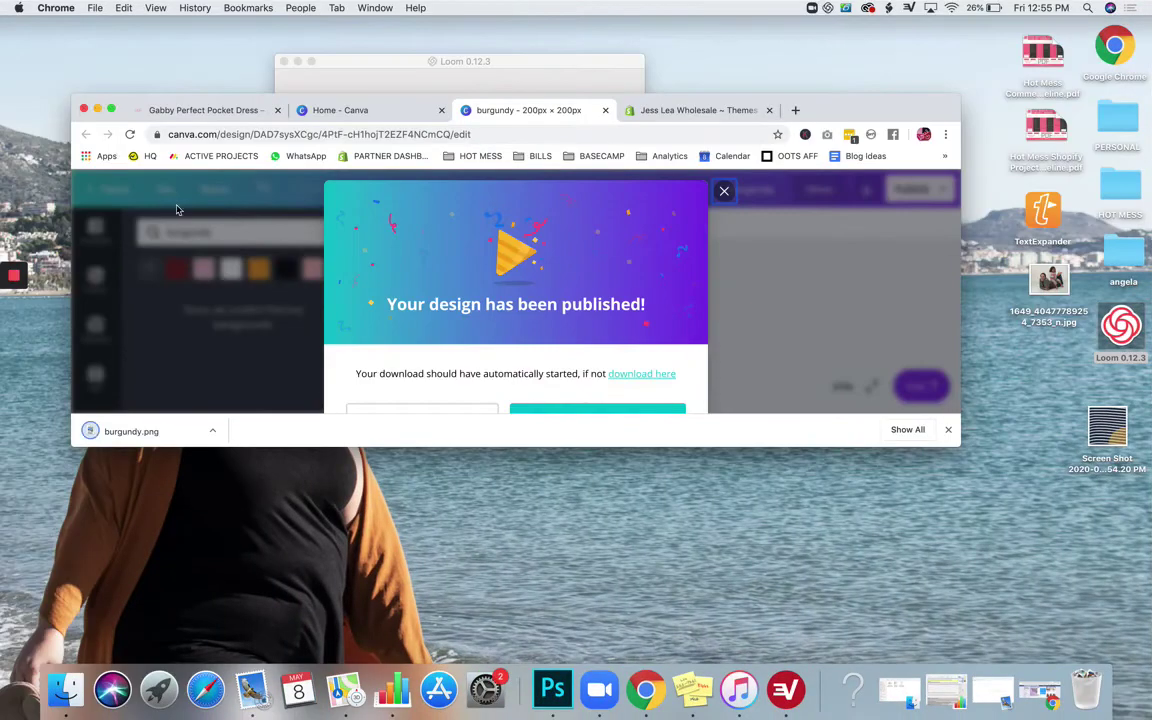
pyautogui.moveTo(160, 424); pyautogui.dragTo(107, 533)
pyautogui.click(110, 110)
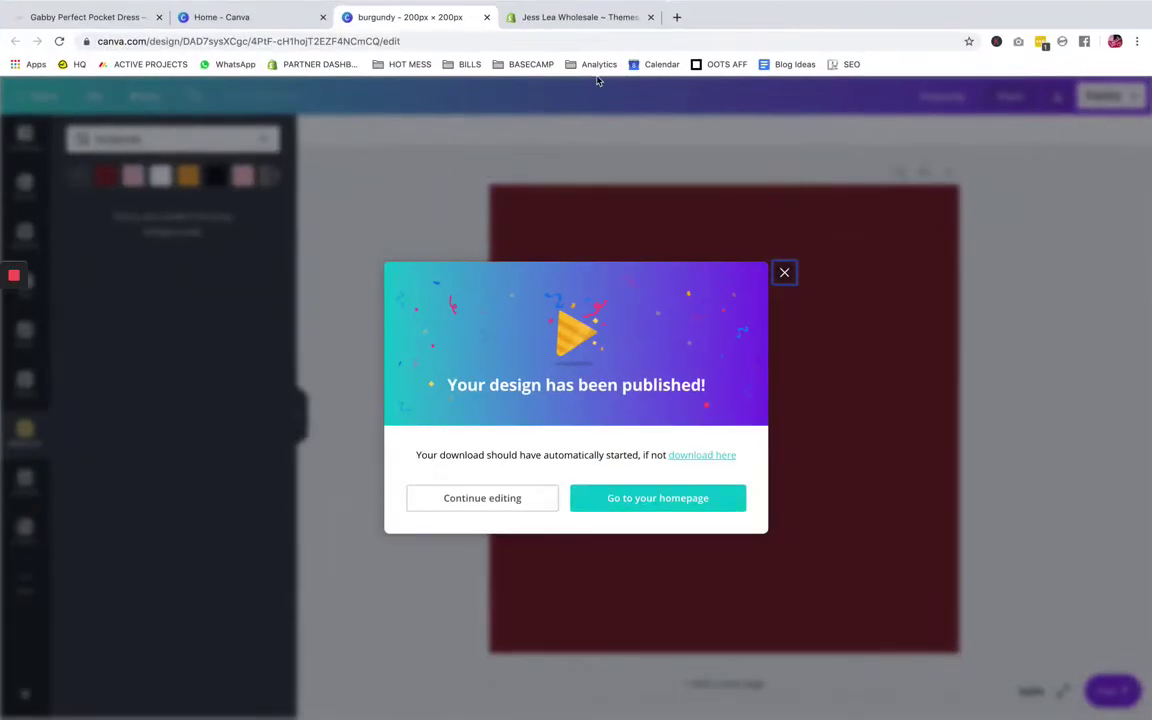
# Glance at the storefront swatches and themes admin, then dismiss Canva's published message.
pyautogui.click(105, 20)
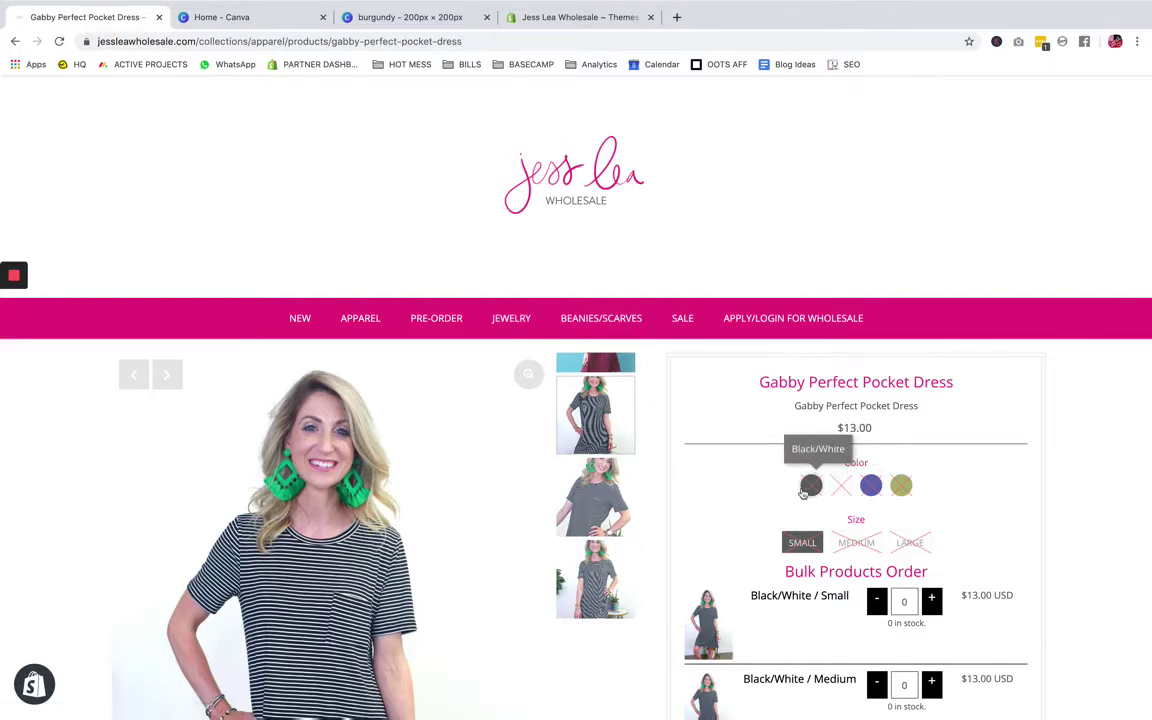
pyautogui.click(534, 20)
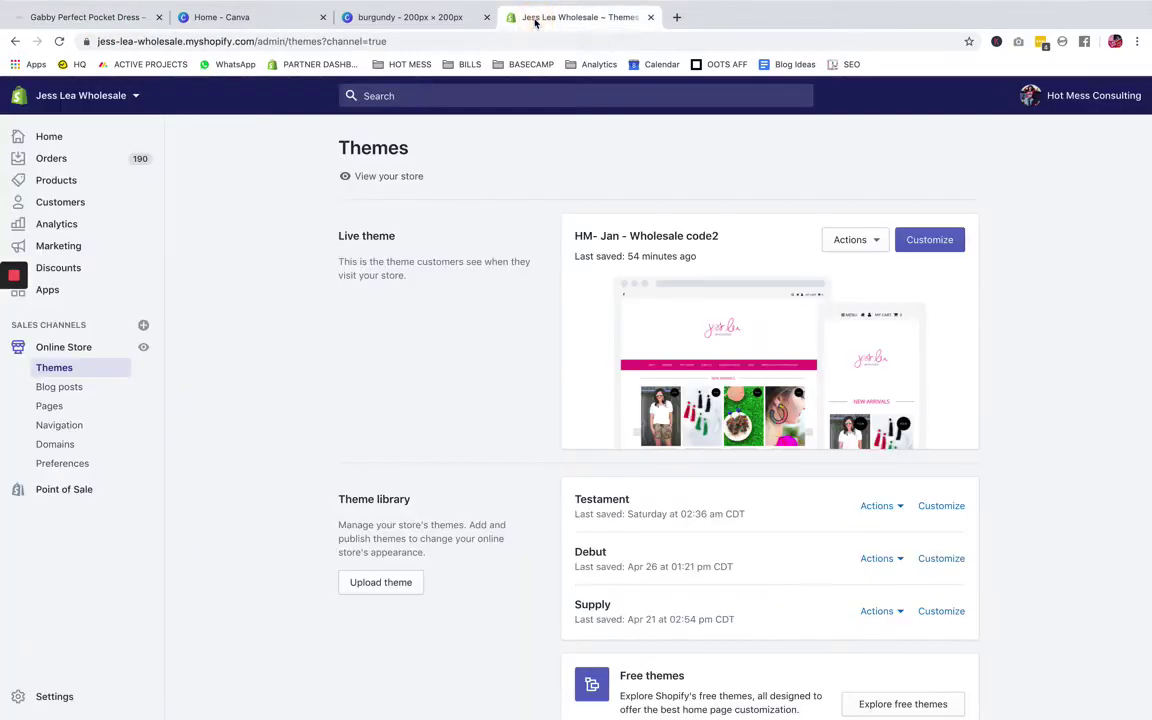
pyautogui.click(410, 18)
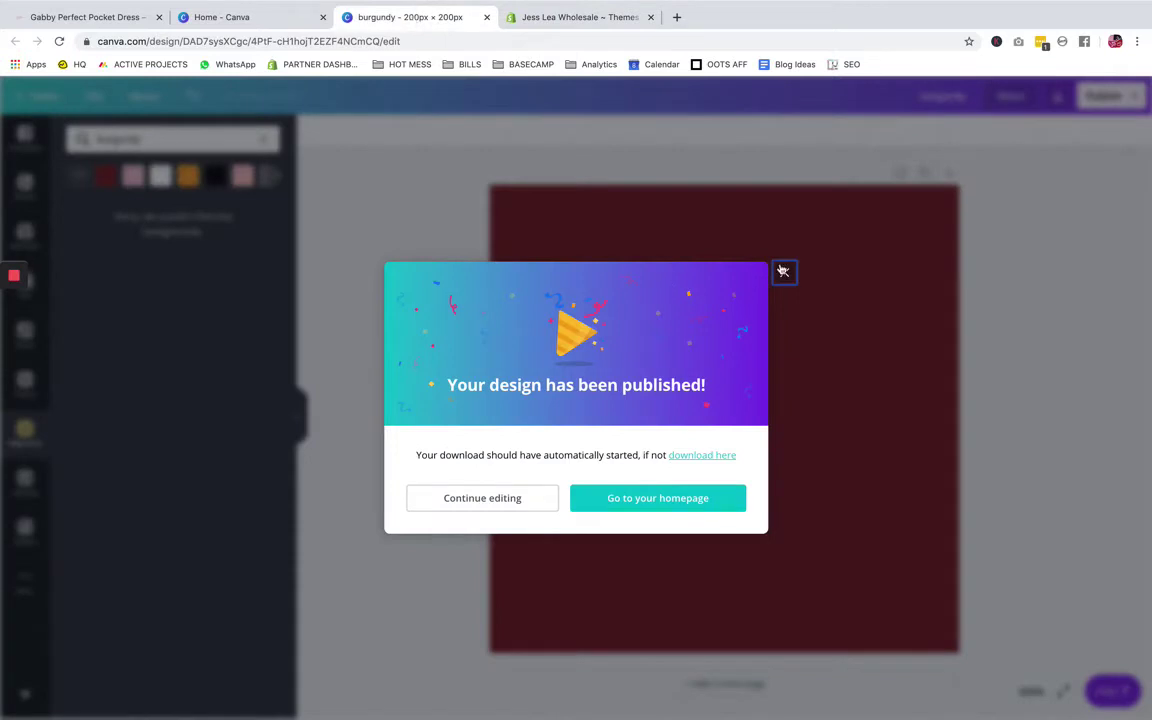
pyautogui.click(785, 271)
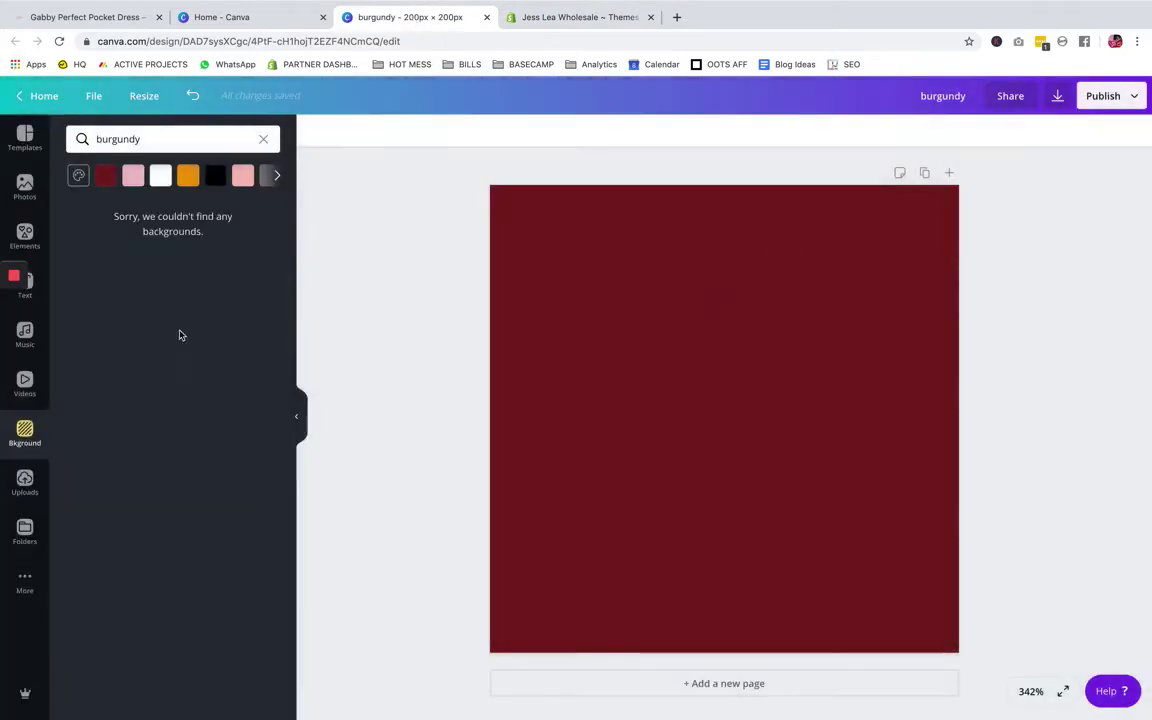
# Upload the striped screenshot to Canva and stretch it to fill the 200 × 200 page.
pyautogui.click(25, 480)
pyautogui.click(140, 140)
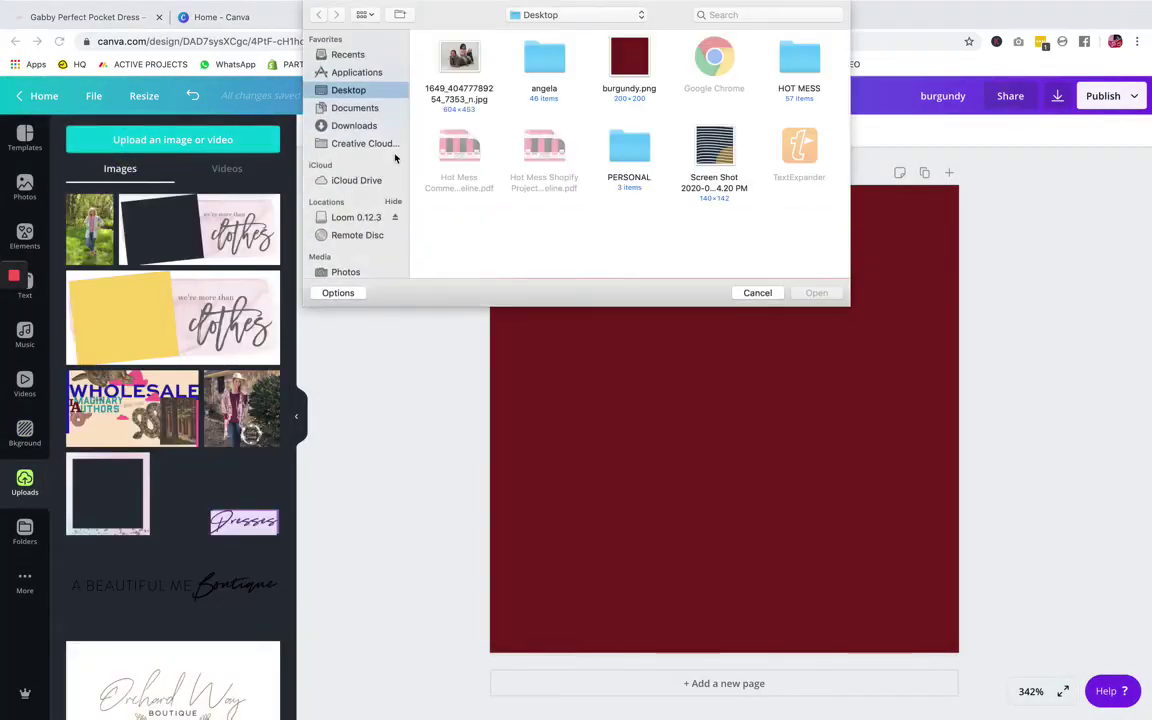
pyautogui.click(714, 150)
pyautogui.click(816, 292)
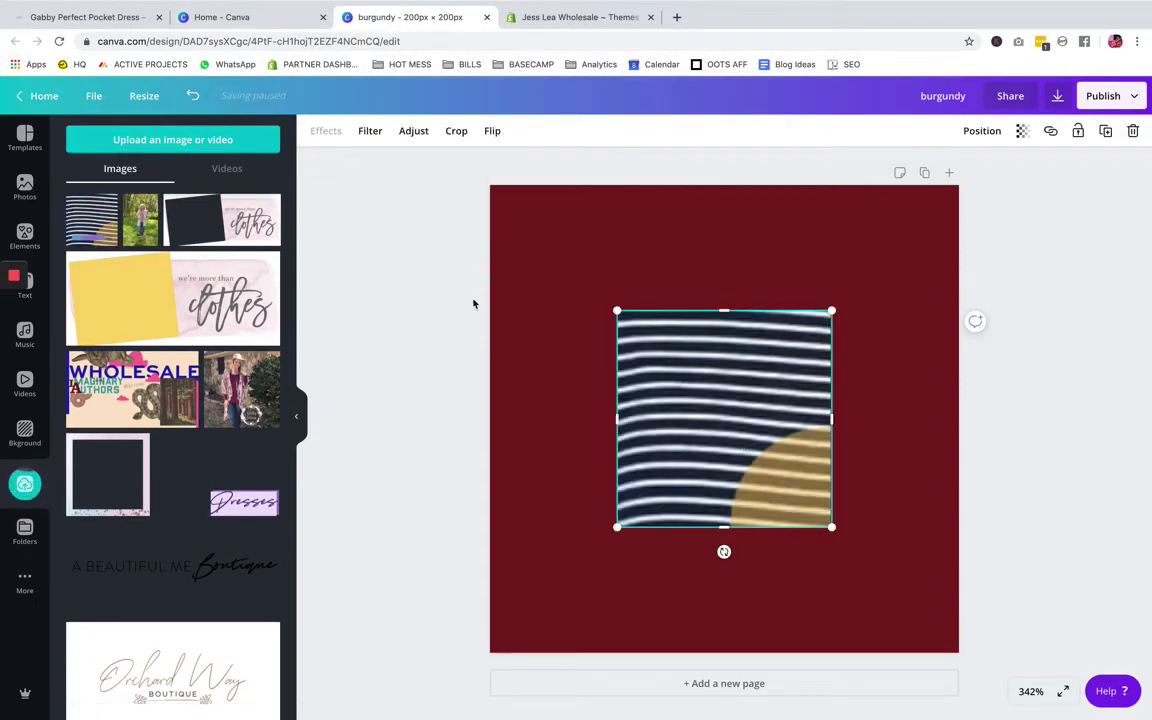
pyautogui.click(24, 138)
pyautogui.moveTo(670, 357); pyautogui.dragTo(542, 230)
pyautogui.moveTo(704, 401); pyautogui.dragTo(978, 641)
pyautogui.click(1044, 524)
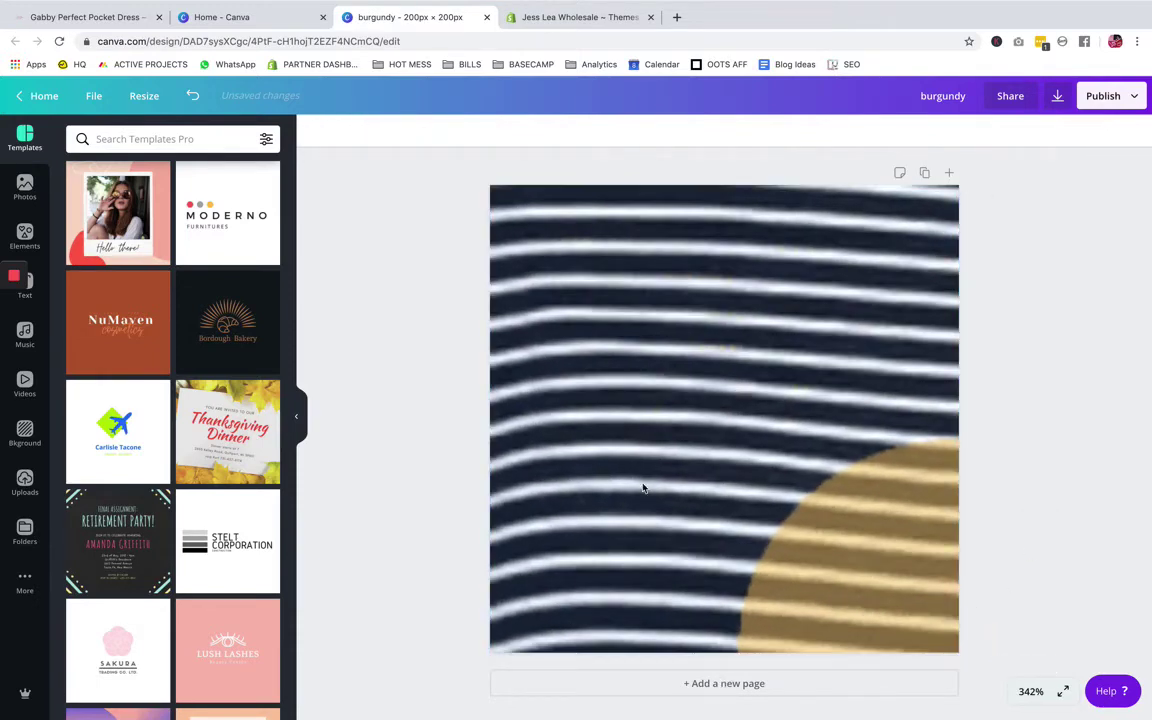
# Screenshot a zoomed close-up of the Gabby dress's black-and-white stripes.
pyautogui.click(89, 18)
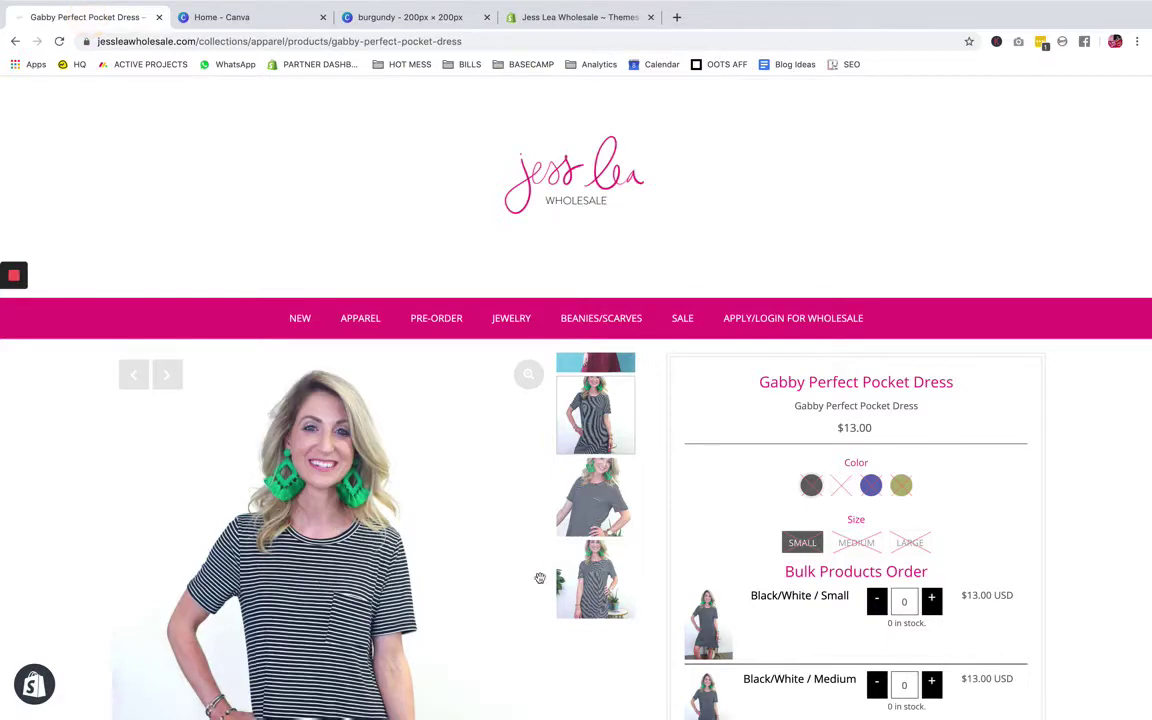
pyautogui.scroll(-2, 327, 545)
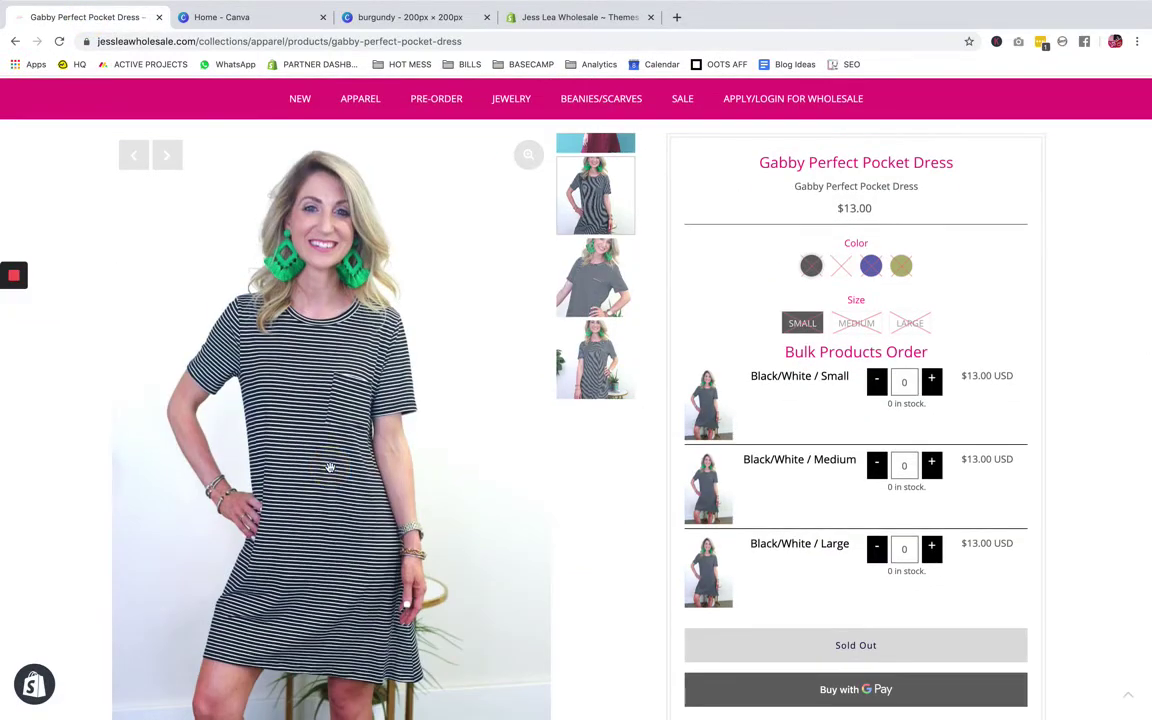
pyautogui.scroll(-3, 330, 467)
pyautogui.scroll(2, 330, 467)
pyautogui.scroll(5, 330, 467)
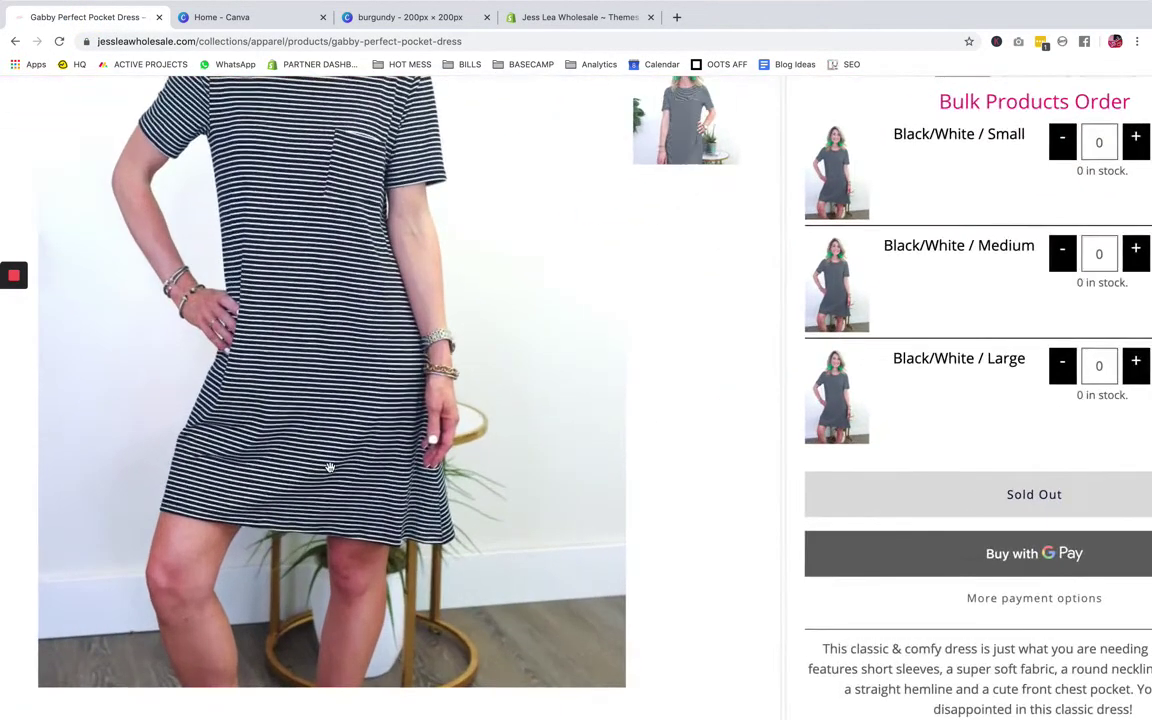
pyautogui.scroll(5, 327, 461)
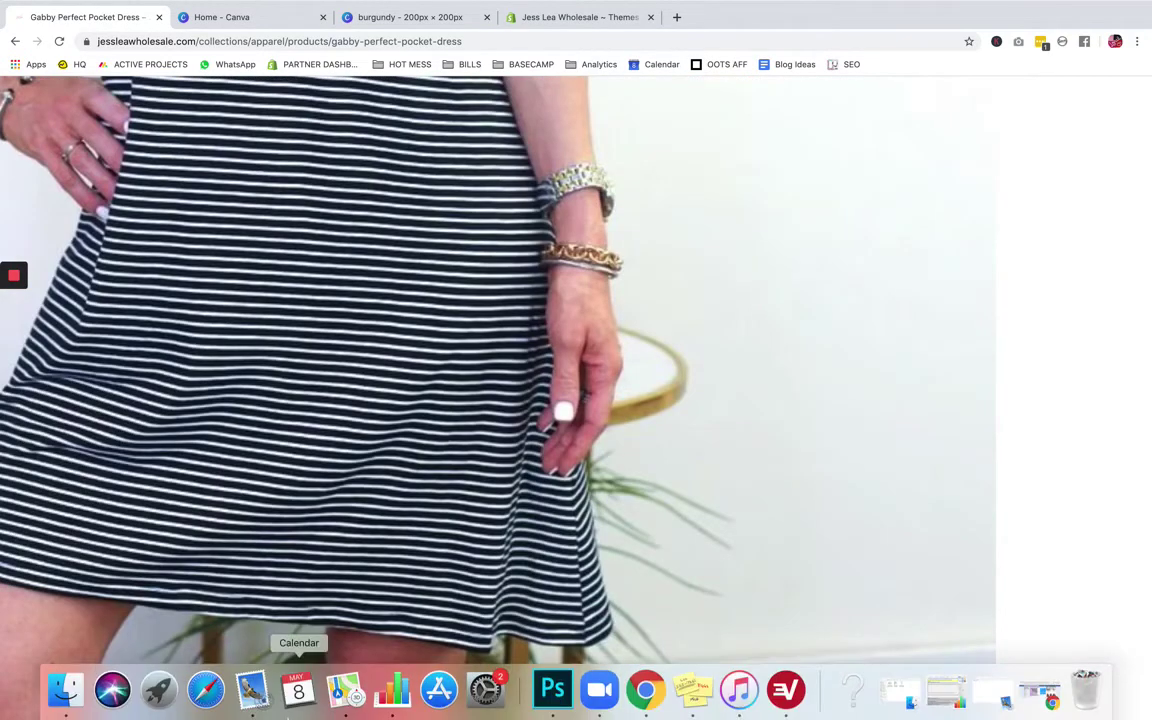
pyautogui.scroll(3, 365, 280)
pyautogui.scroll(3, 365, 280)
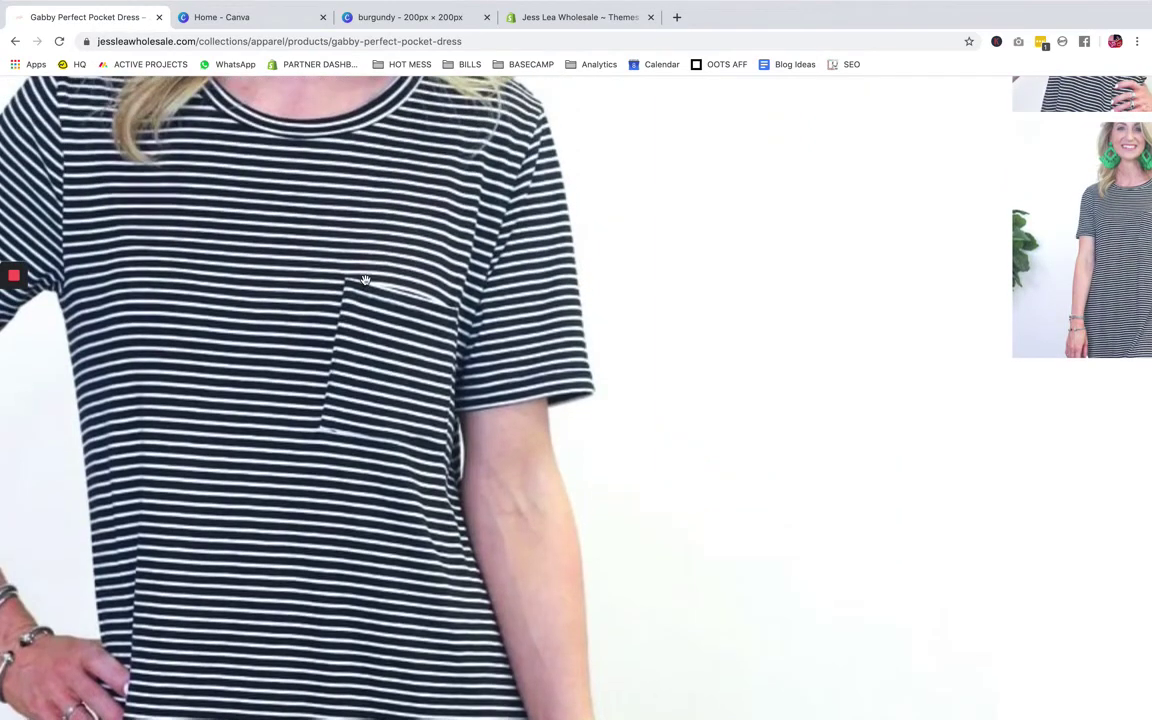
pyautogui.scroll(-7, 365, 280)
pyautogui.scroll(-3, 365, 280)
pyautogui.scroll(4, 365, 280)
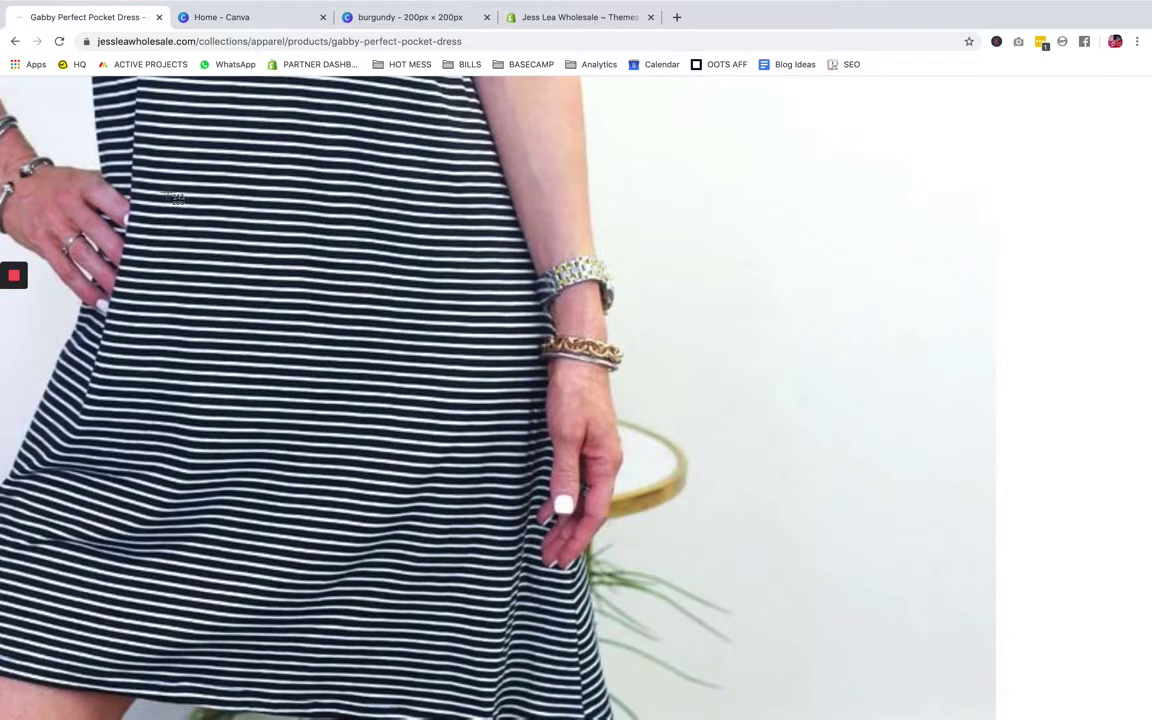
pyautogui.moveTo(157, 178); pyautogui.dragTo(499, 549)
# Drag the new close-up black and white stripe screenshot from the desktop onto the Canva page.
pyautogui.click(409, 19)
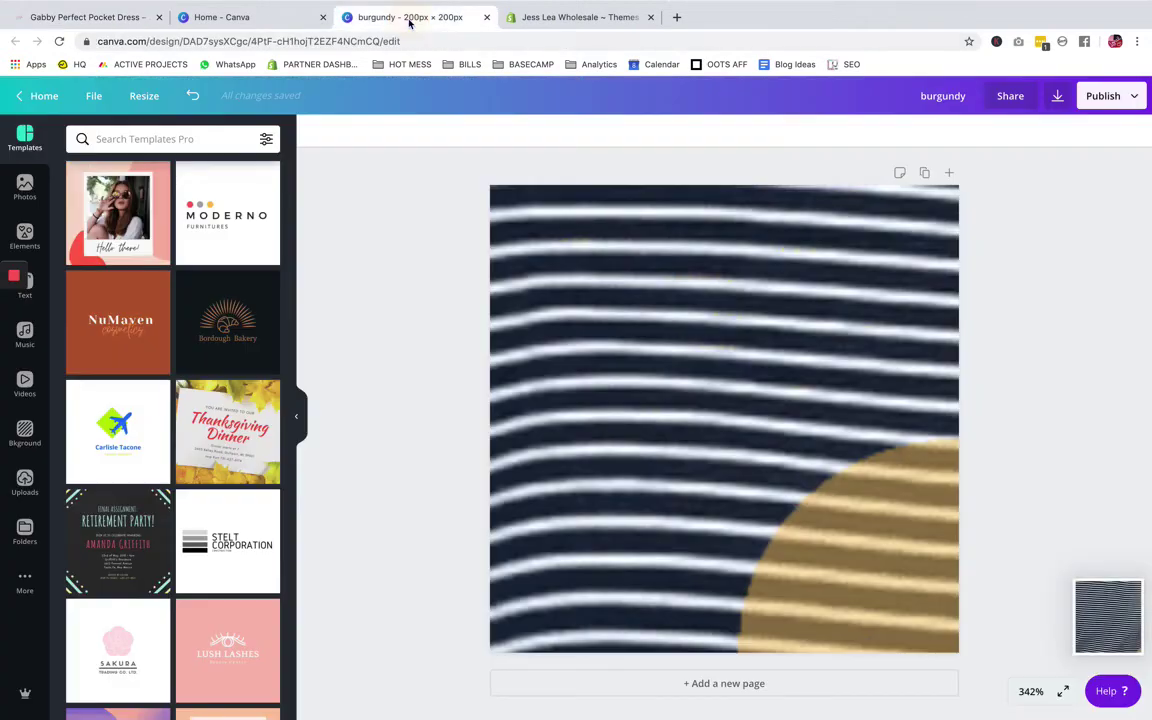
pyautogui.moveTo(103, 6)
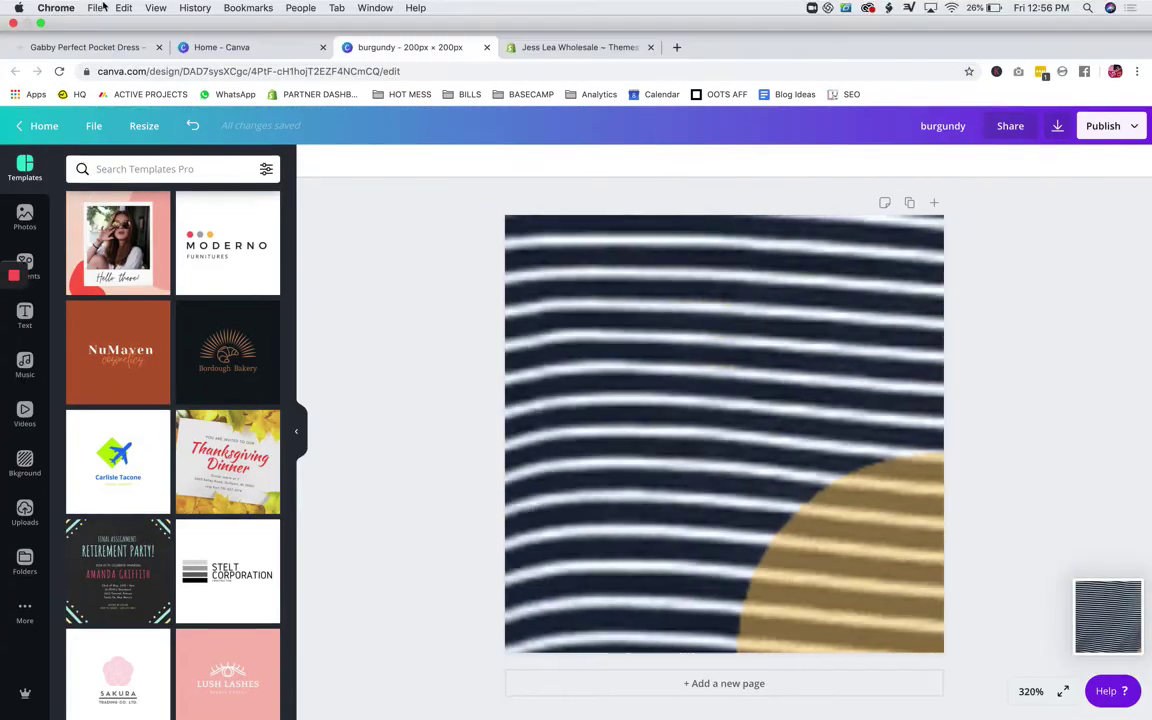
pyautogui.click(40, 23)
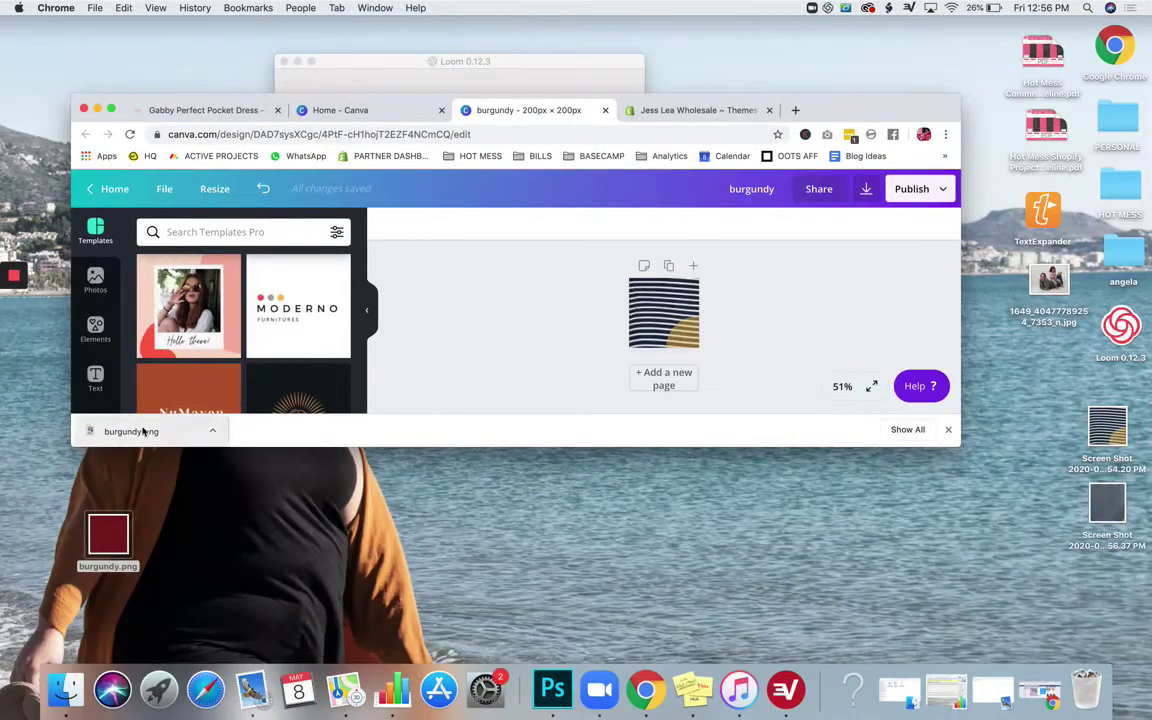
pyautogui.moveTo(1117, 497); pyautogui.dragTo(662, 312)
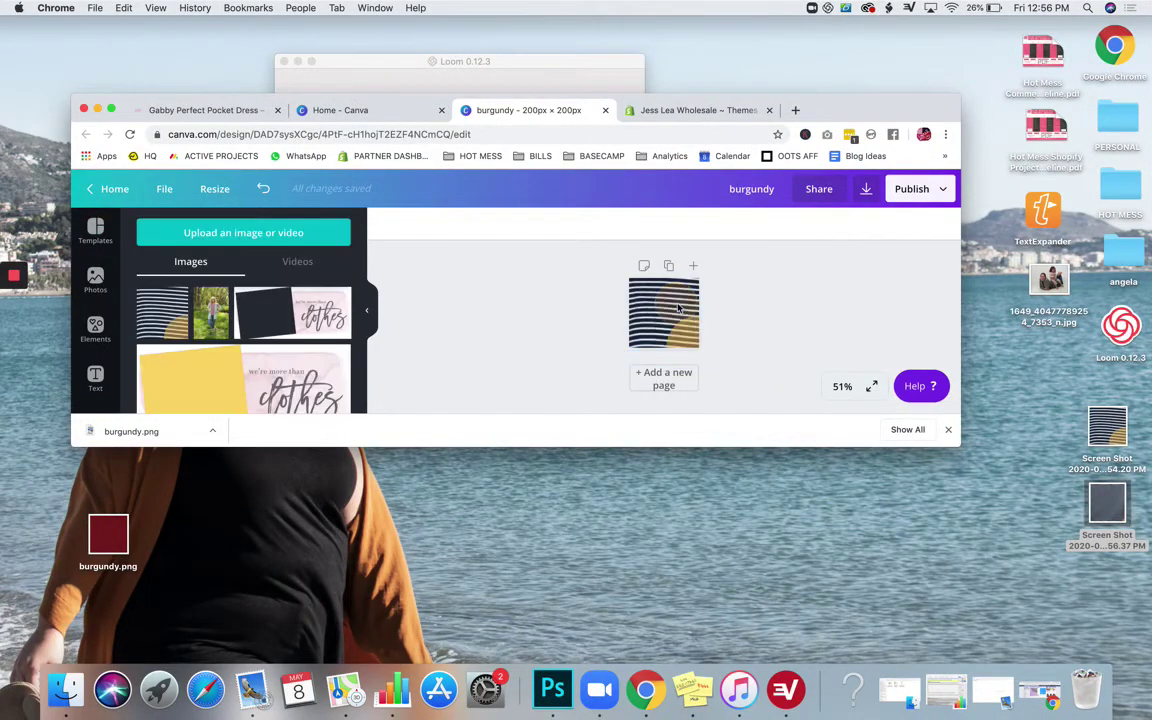
pyautogui.click(112, 109)
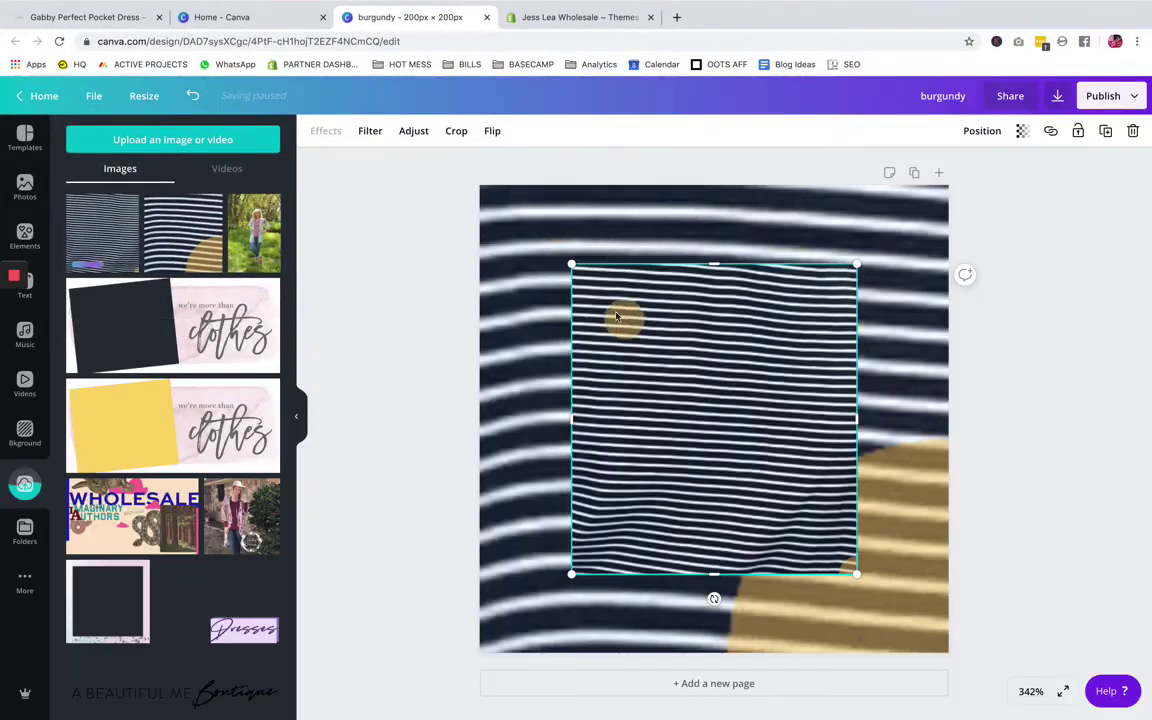
# Resize the stripe image to fill the 200 × 200 page and start retitling the design.
pyautogui.moveTo(603, 306); pyautogui.dragTo(515, 227)
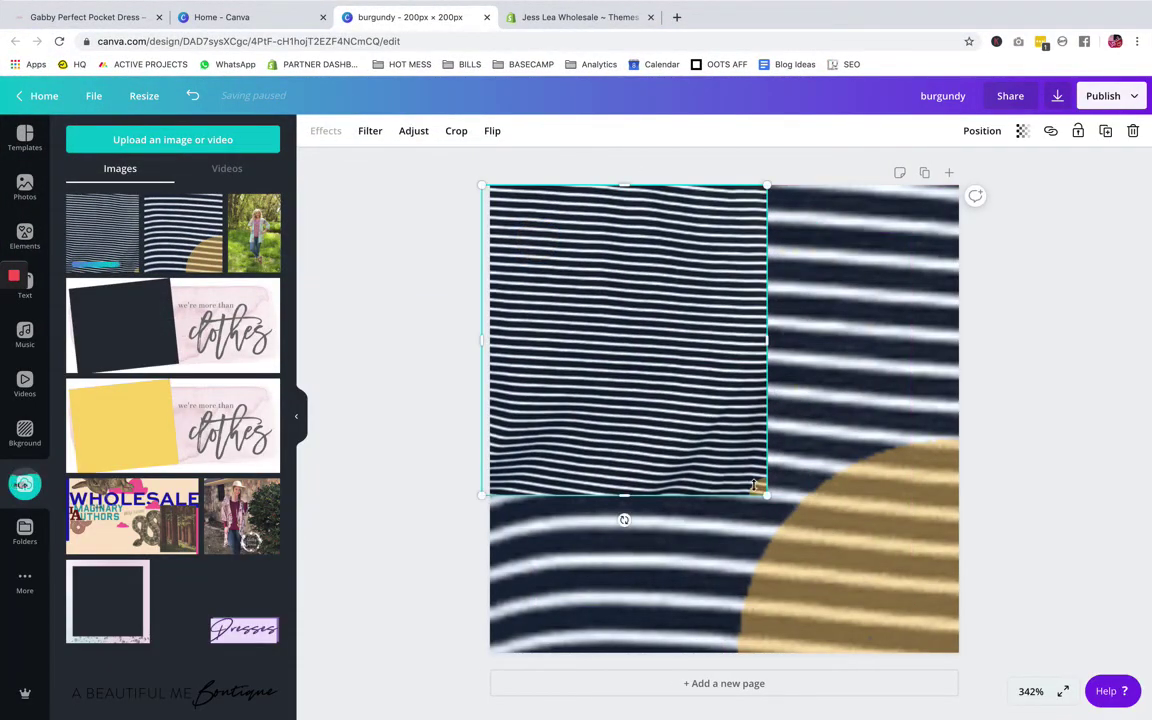
pyautogui.moveTo(757, 489); pyautogui.dragTo(1028, 655)
pyautogui.click(1060, 439)
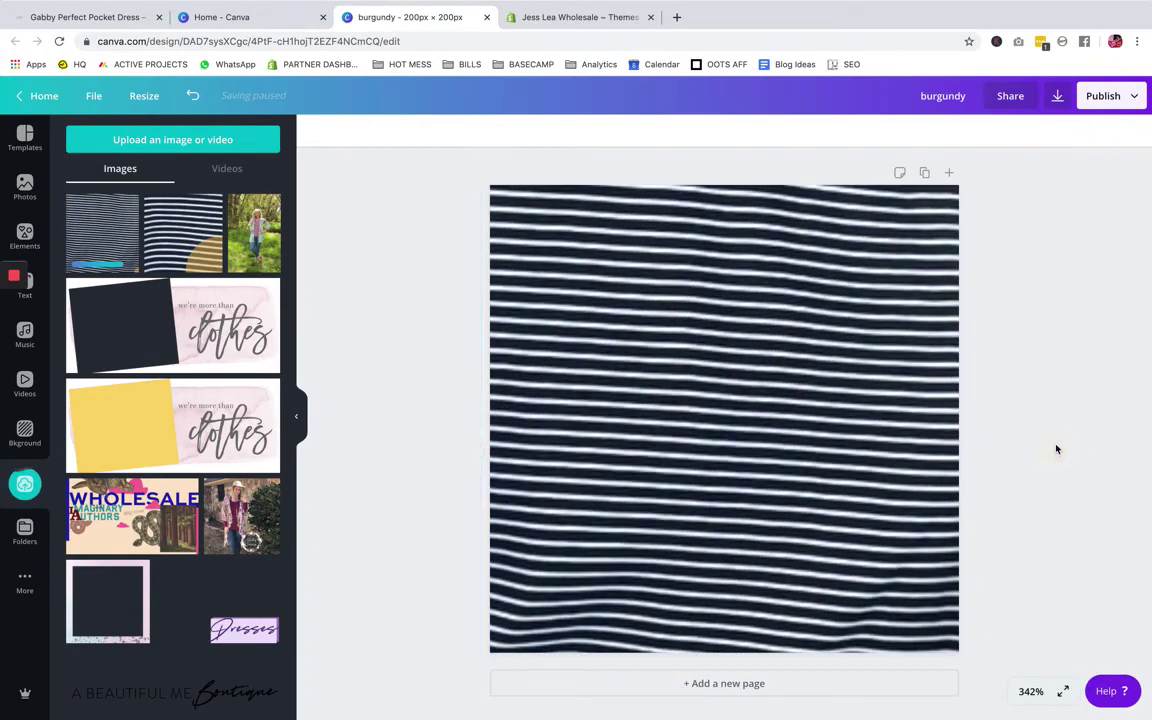
pyautogui.click(929, 93)
pyautogui.write('black/white')
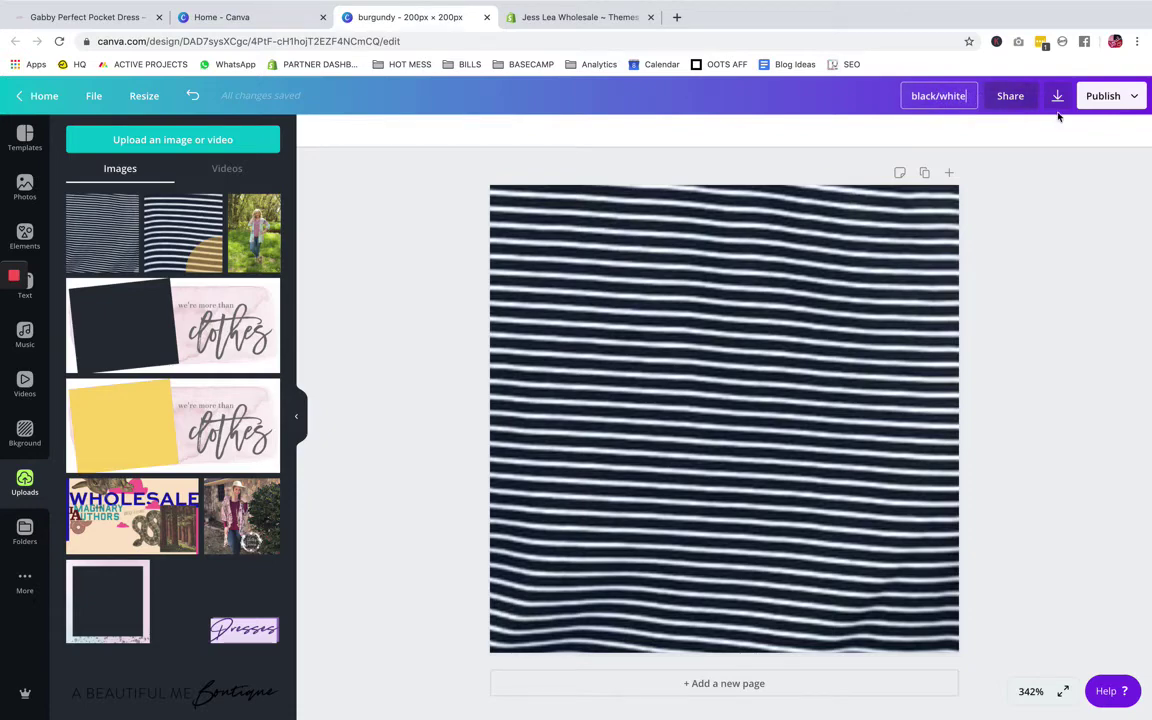
# Download the striped design and save black_white.png onto the desktop.
pyautogui.click(1057, 97)
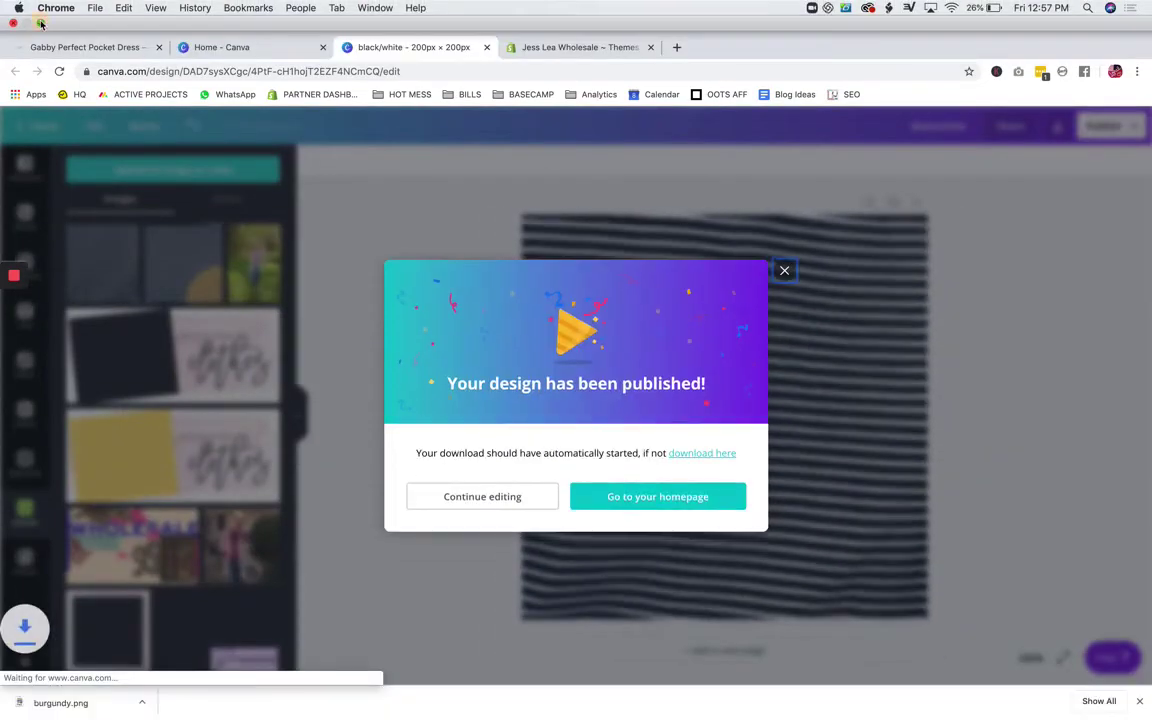
pyautogui.click(40, 22)
pyautogui.moveTo(147, 431); pyautogui.dragTo(196, 565)
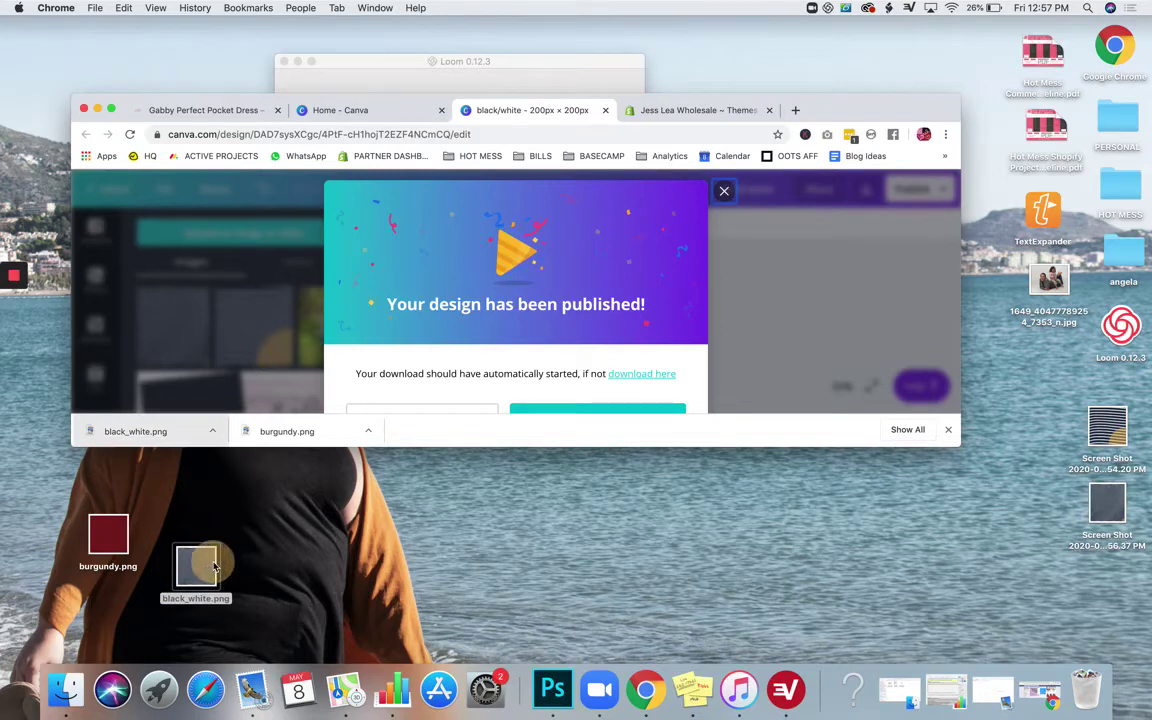
# Rename the desktop file black_white.png to black-white.png.
pyautogui.rightClick(213, 567)
pyautogui.click(259, 418)
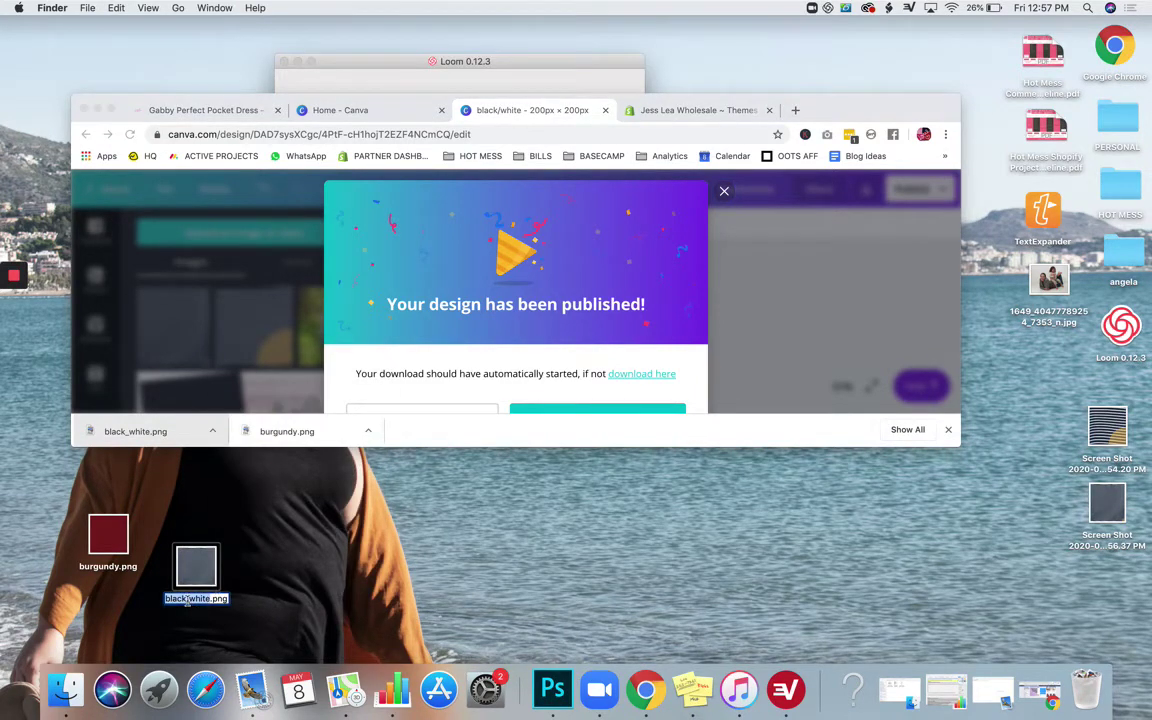
pyautogui.click(188, 600)
pyautogui.press('BackSpace')
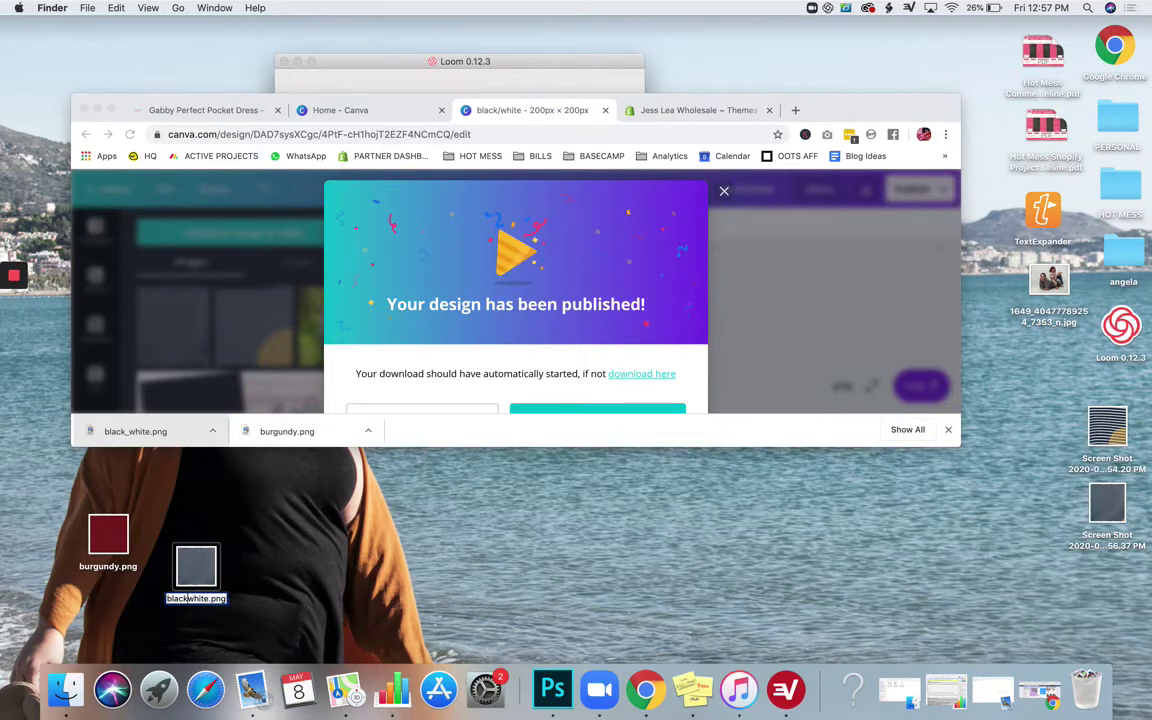
pyautogui.write('-')
pyautogui.press('Return')
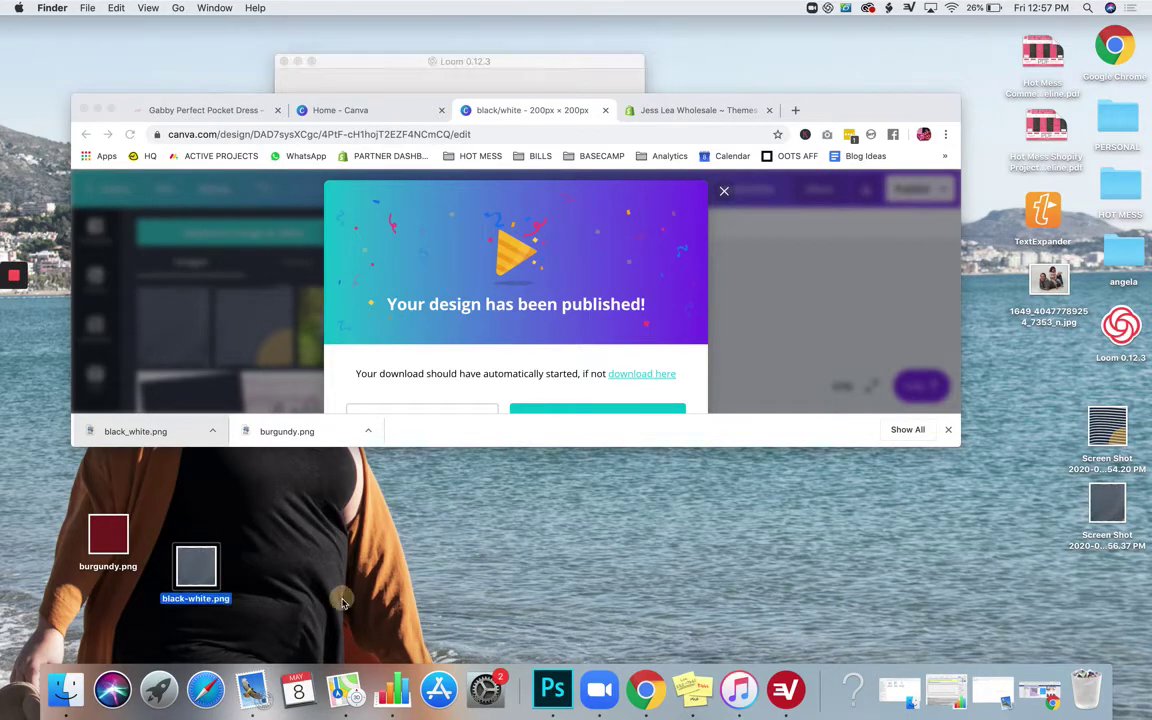
# Dismiss the design published confirmation and return Canva to full screen.
pyautogui.click(716, 171)
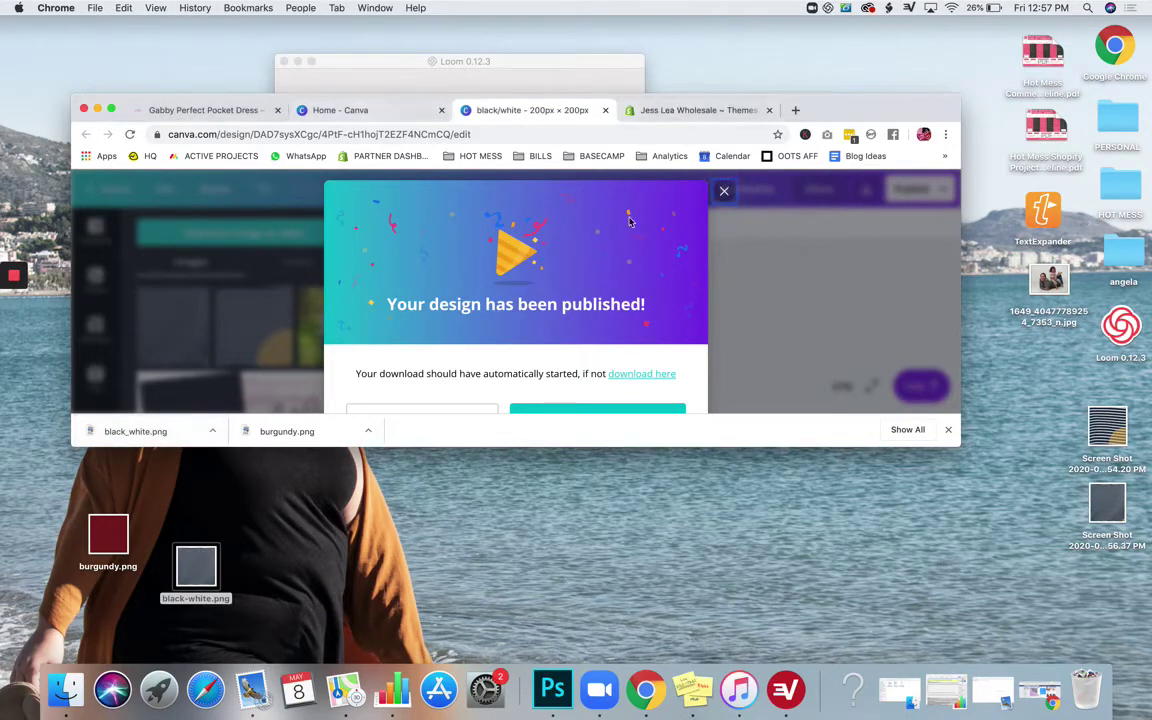
pyautogui.click(725, 191)
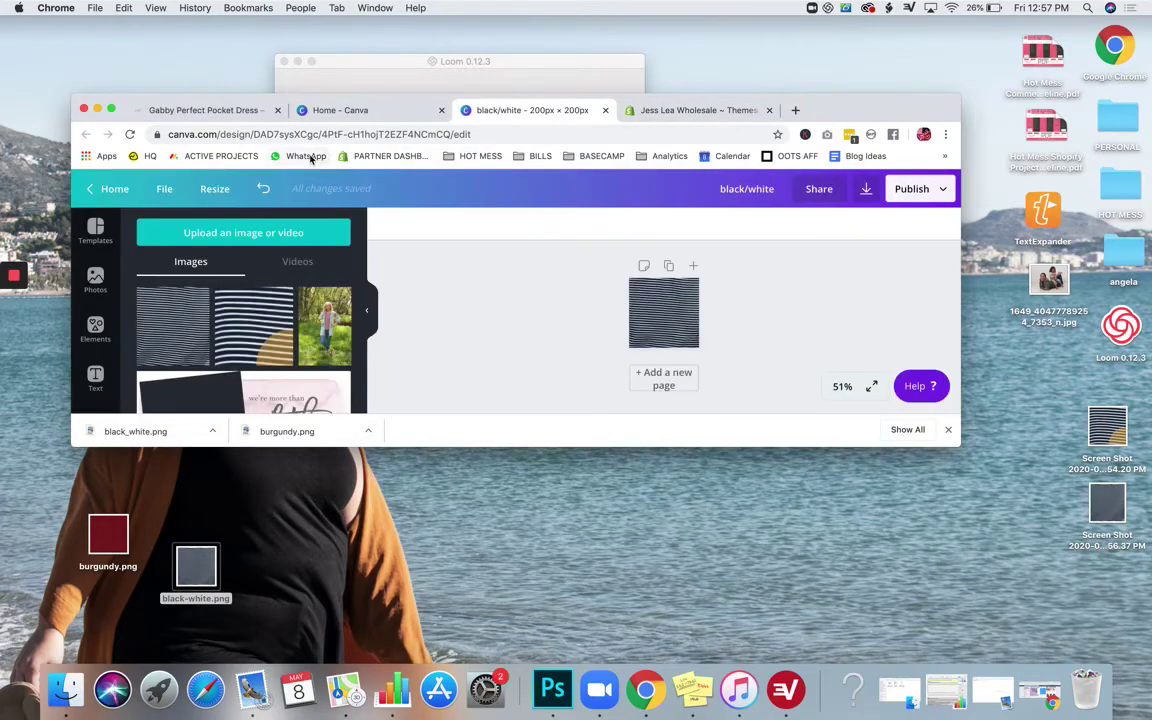
pyautogui.click(112, 110)
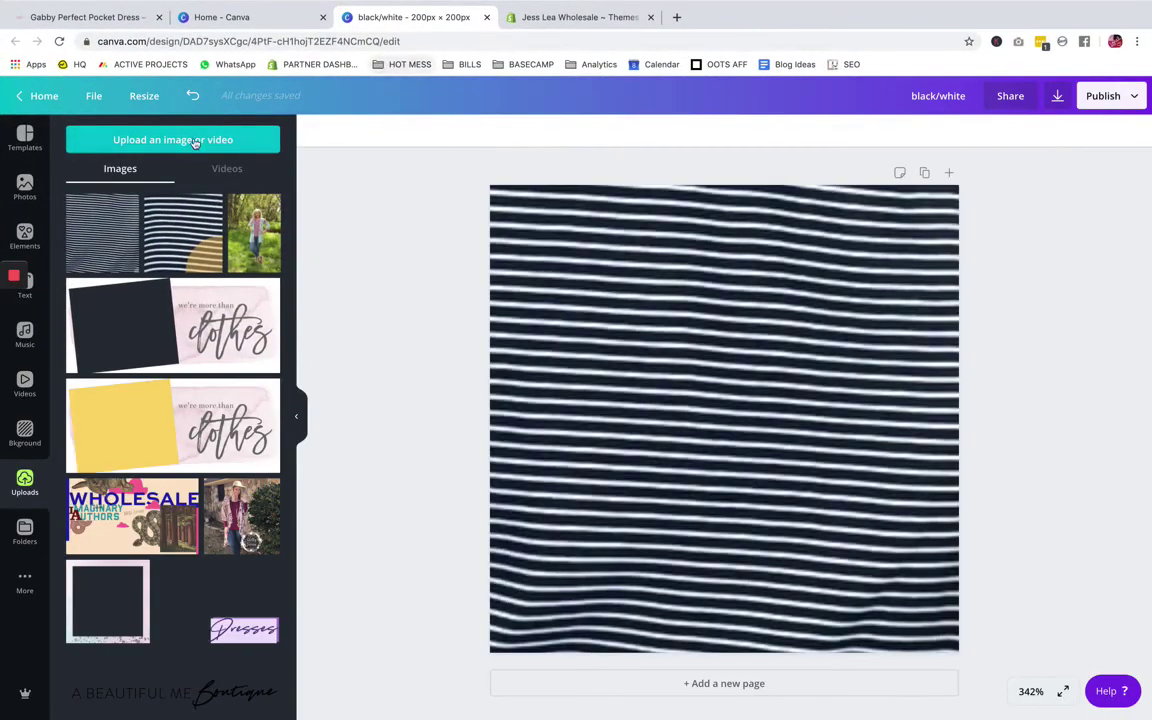
# Delete the striped image and make the page background solid navy, #171a62.
pyautogui.click(604, 315)
pyautogui.press('Delete')
pyautogui.press('Delete')
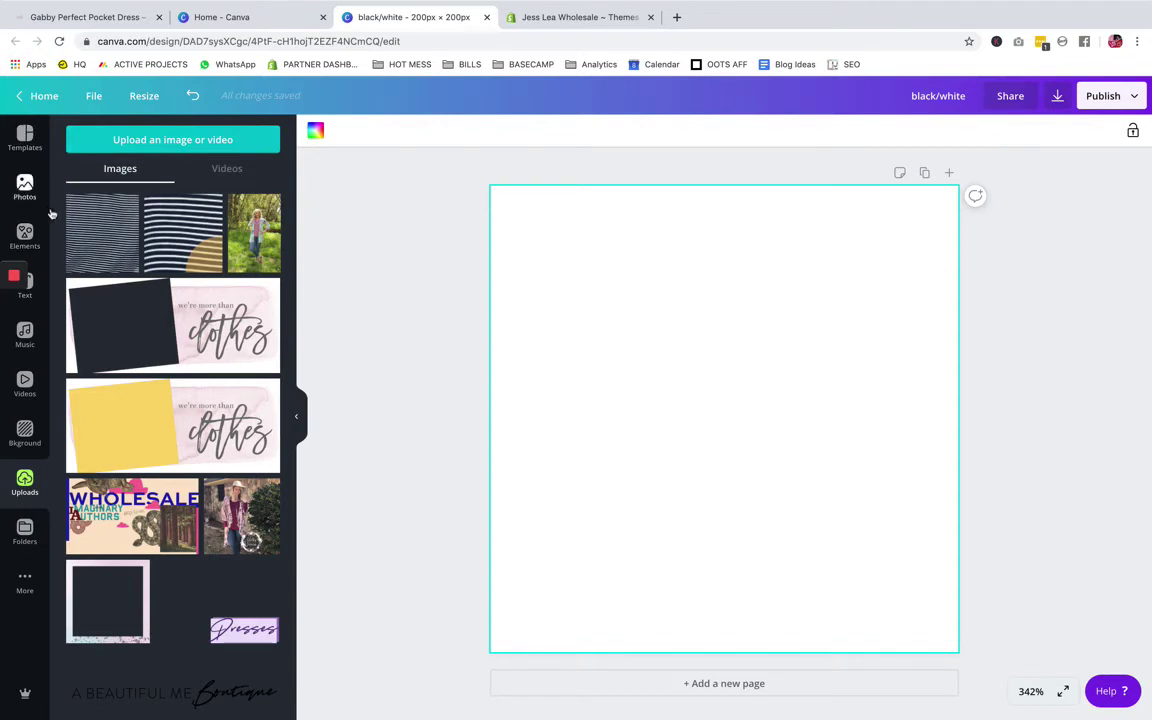
pyautogui.click(315, 132)
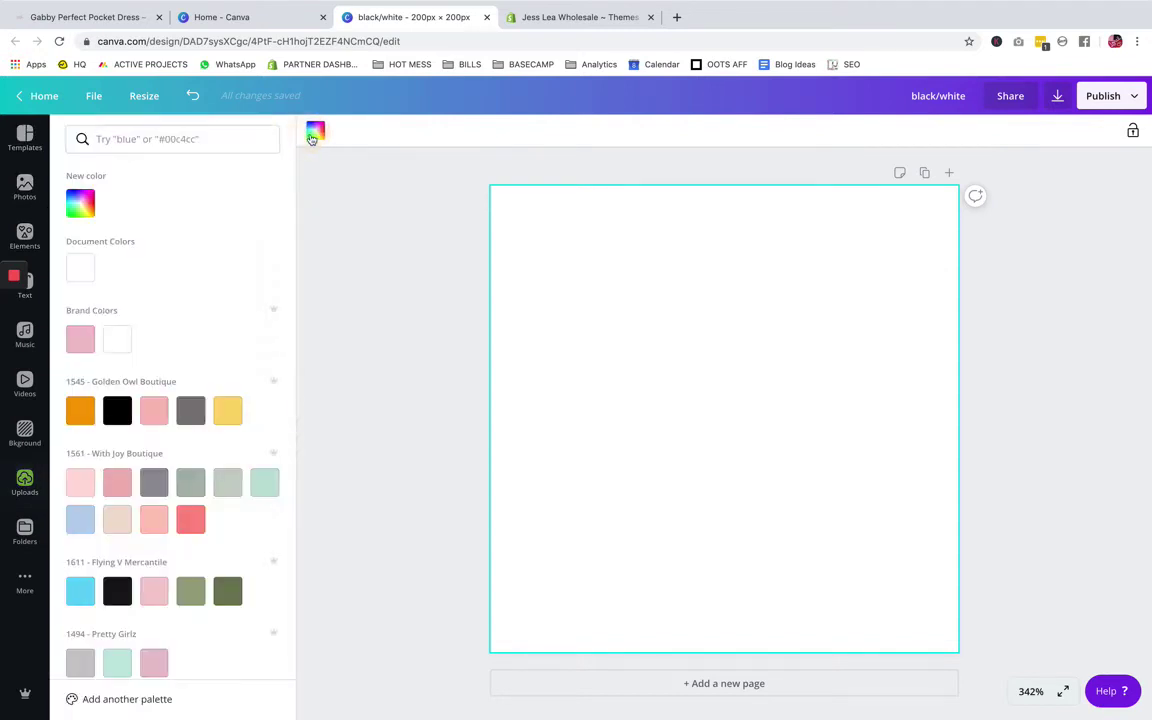
pyautogui.click(80, 203)
pyautogui.click(145, 270)
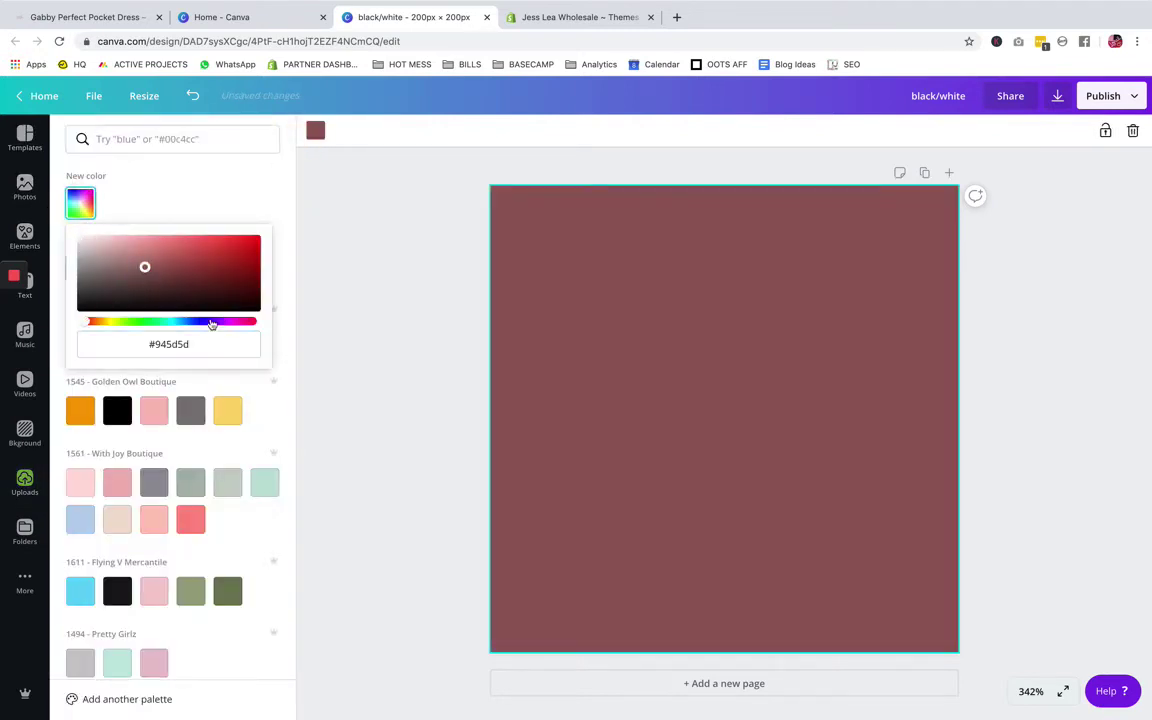
pyautogui.moveTo(211, 323); pyautogui.dragTo(196, 322)
pyautogui.click(216, 279)
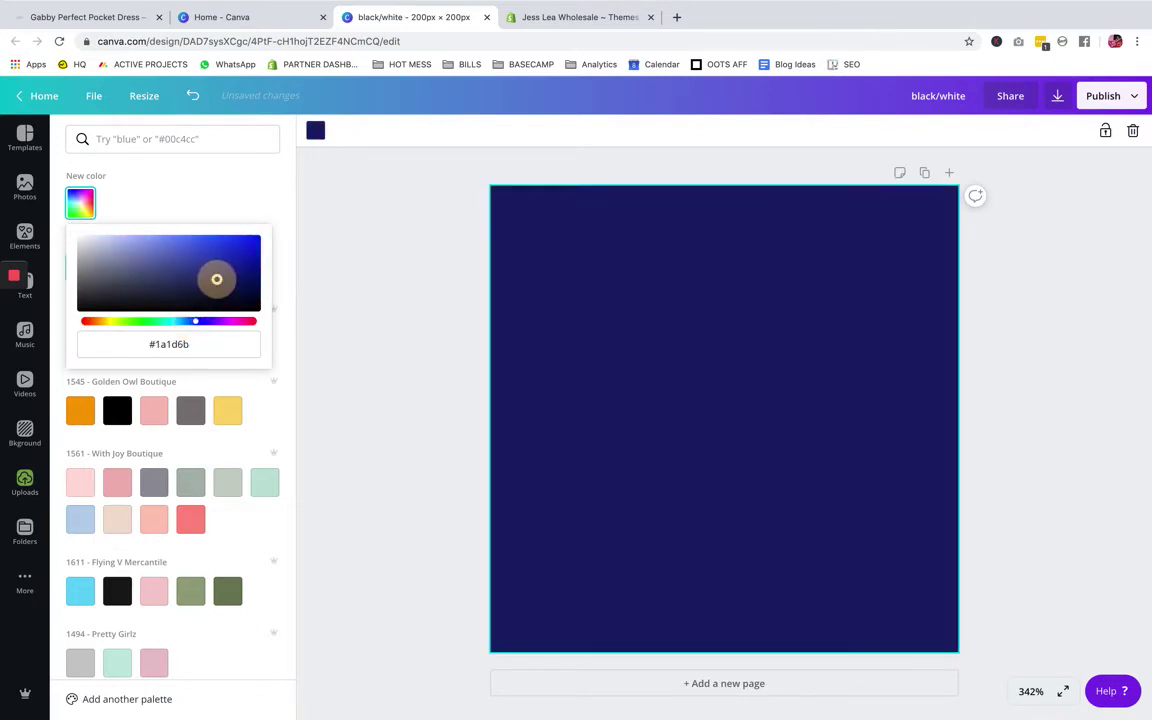
pyautogui.moveTo(216, 279)
pyautogui.mouseDown()
pyautogui.moveTo(211, 268)
pyautogui.moveTo(217, 280)
pyautogui.mouseUp()
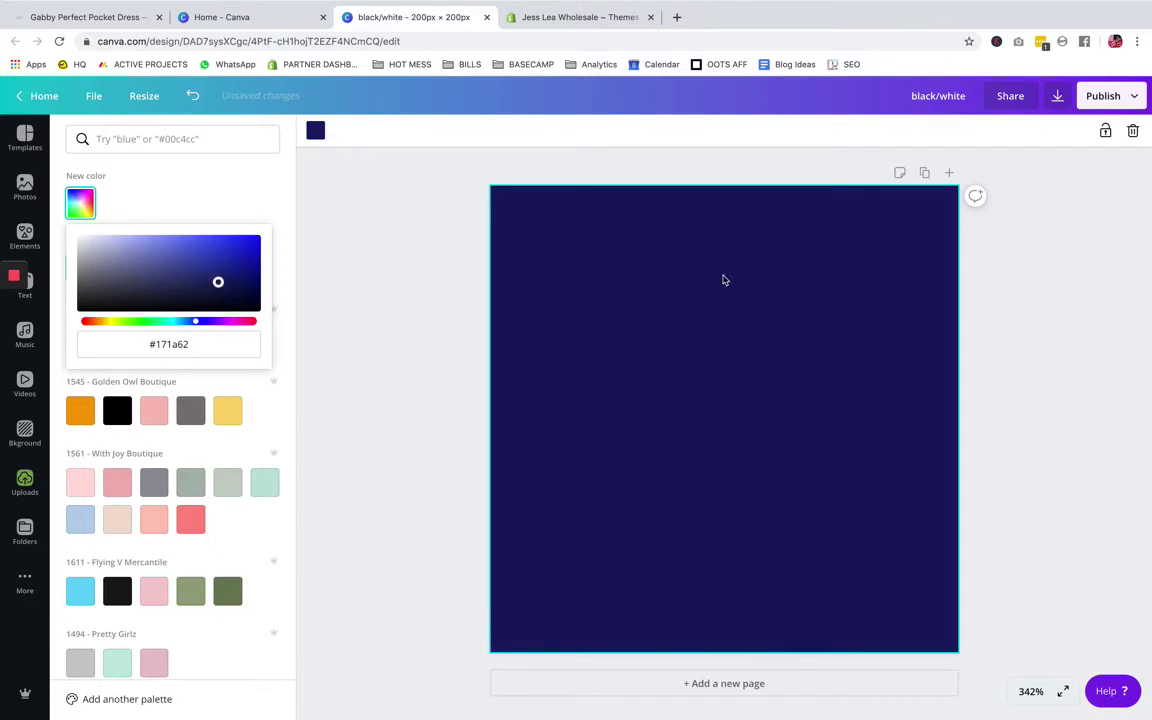
pyautogui.click(1114, 294)
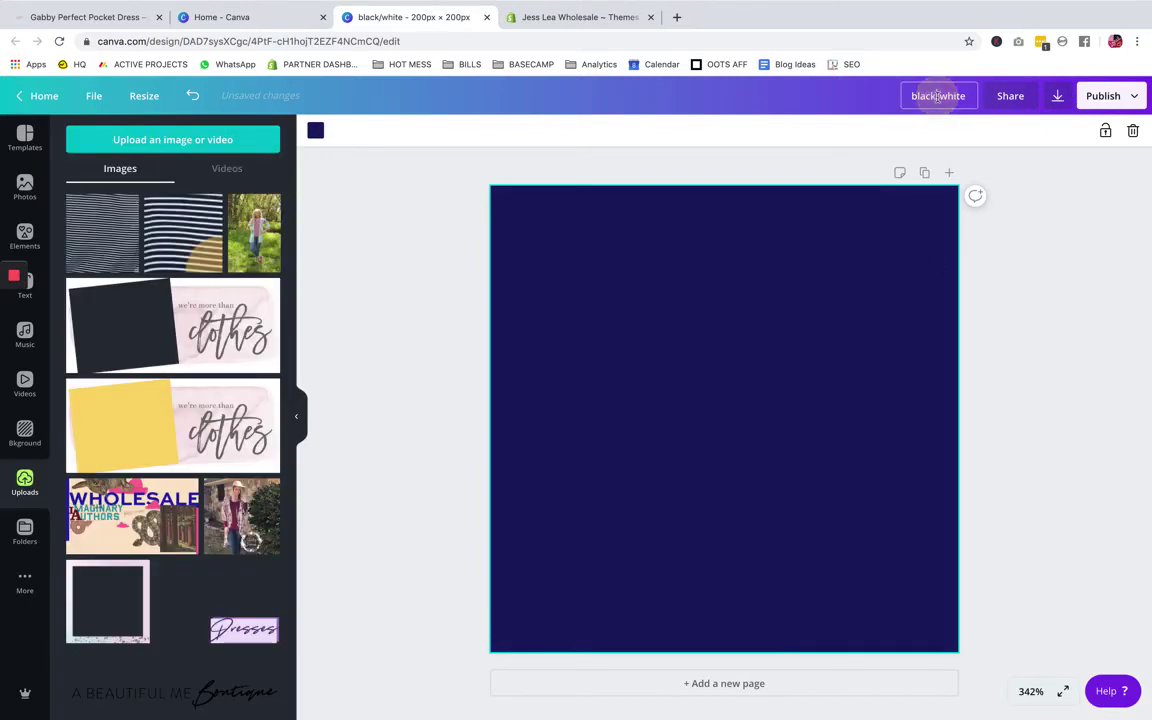
# Retitle the design 'navy'.
pyautogui.click(945, 97)
pyautogui.write('navy')
pyautogui.click(962, 178)
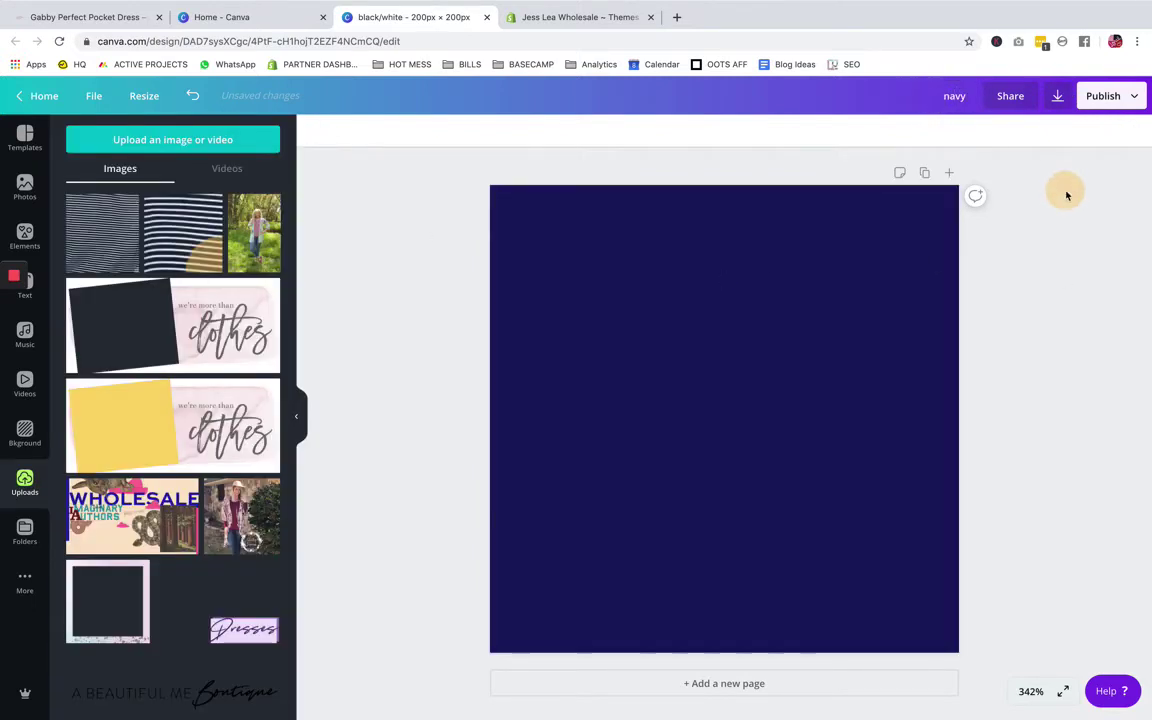
# Download the navy design as PNG and save navy.png onto the desktop.
pyautogui.click(1057, 96)
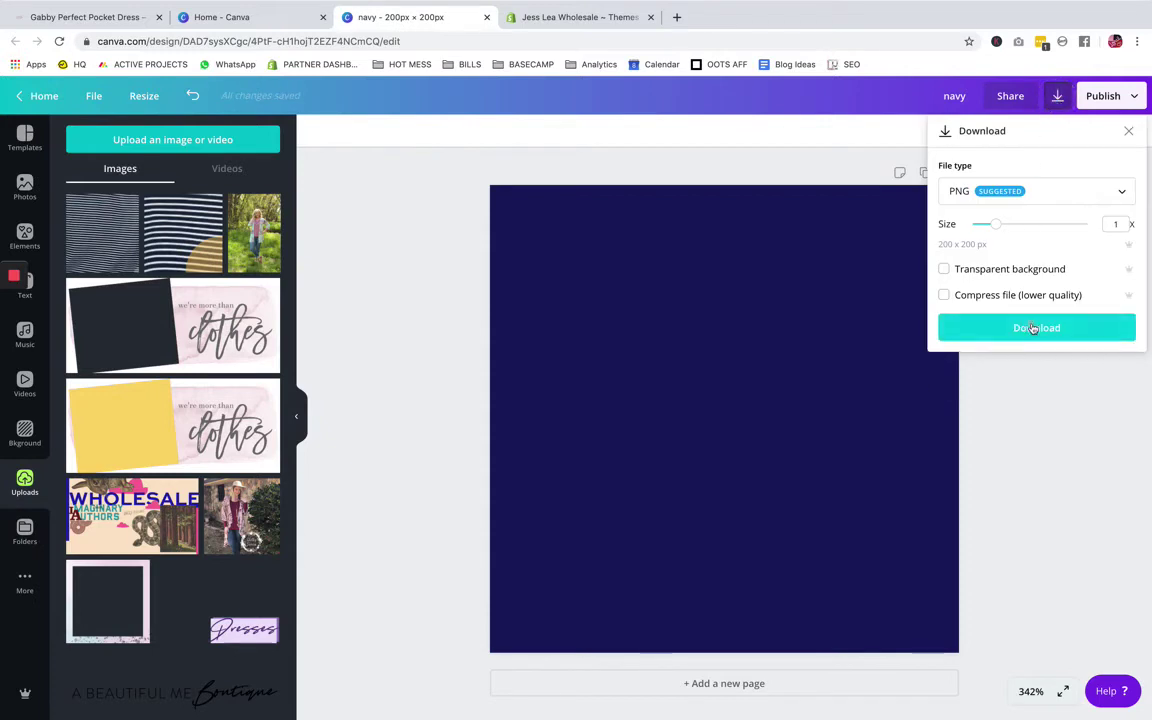
pyautogui.click(1033, 328)
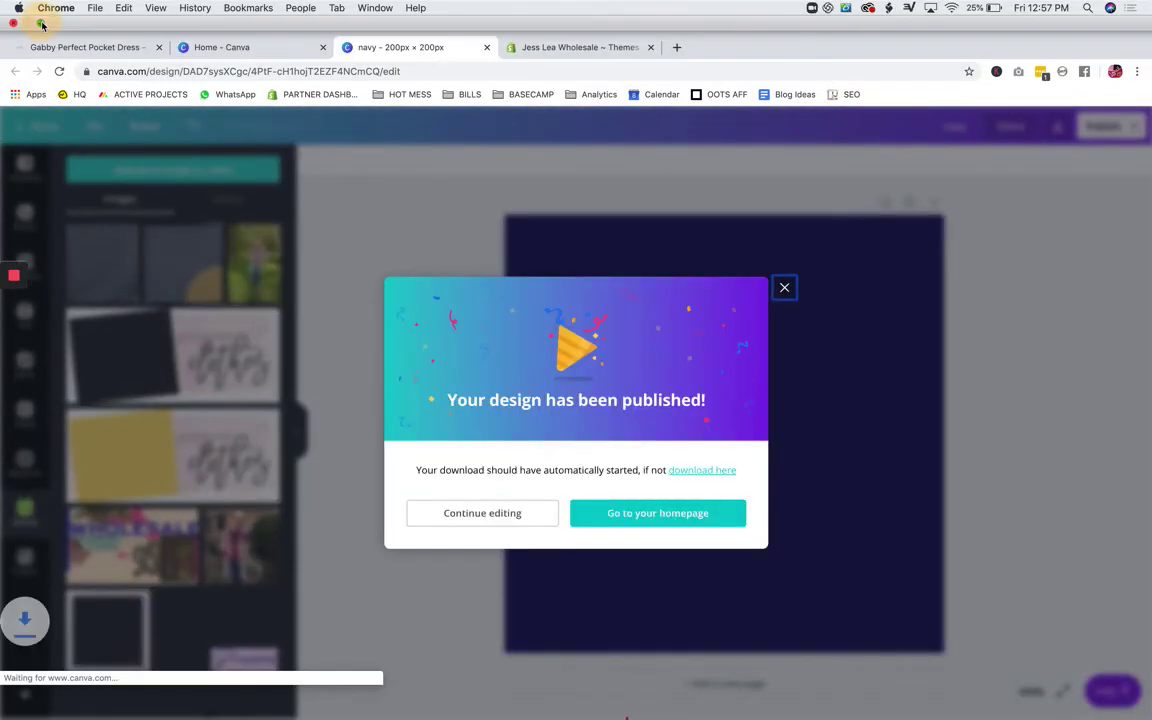
pyautogui.click(41, 24)
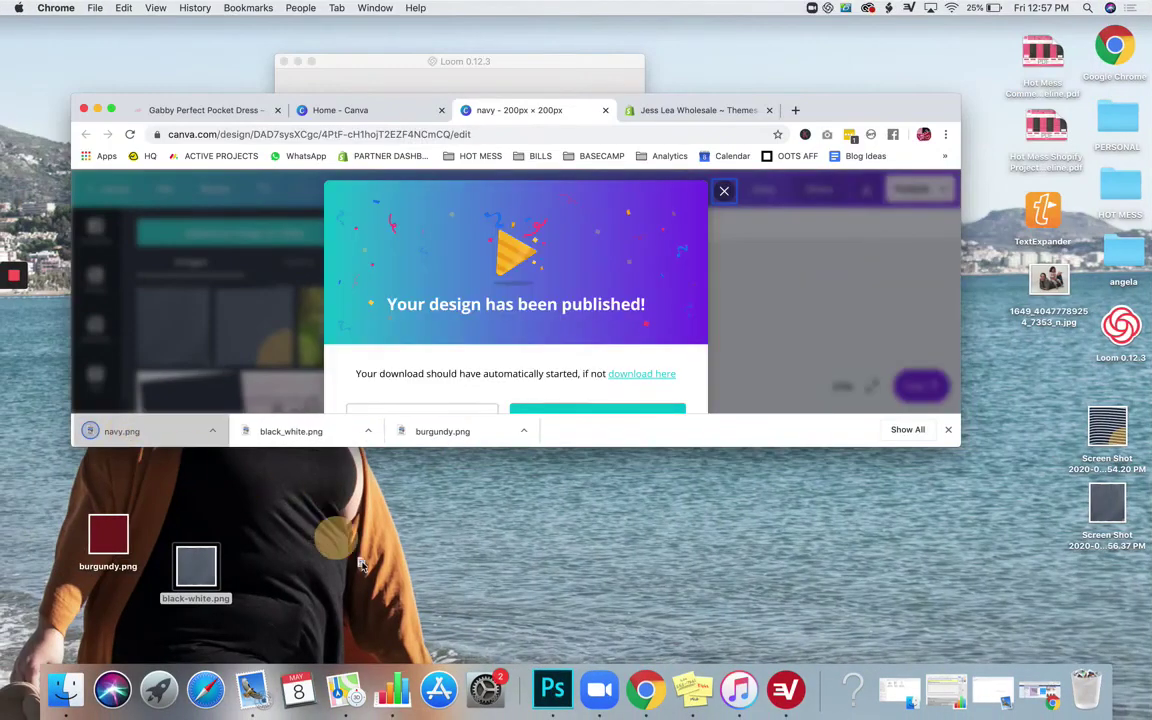
pyautogui.moveTo(362, 566); pyautogui.dragTo(325, 594)
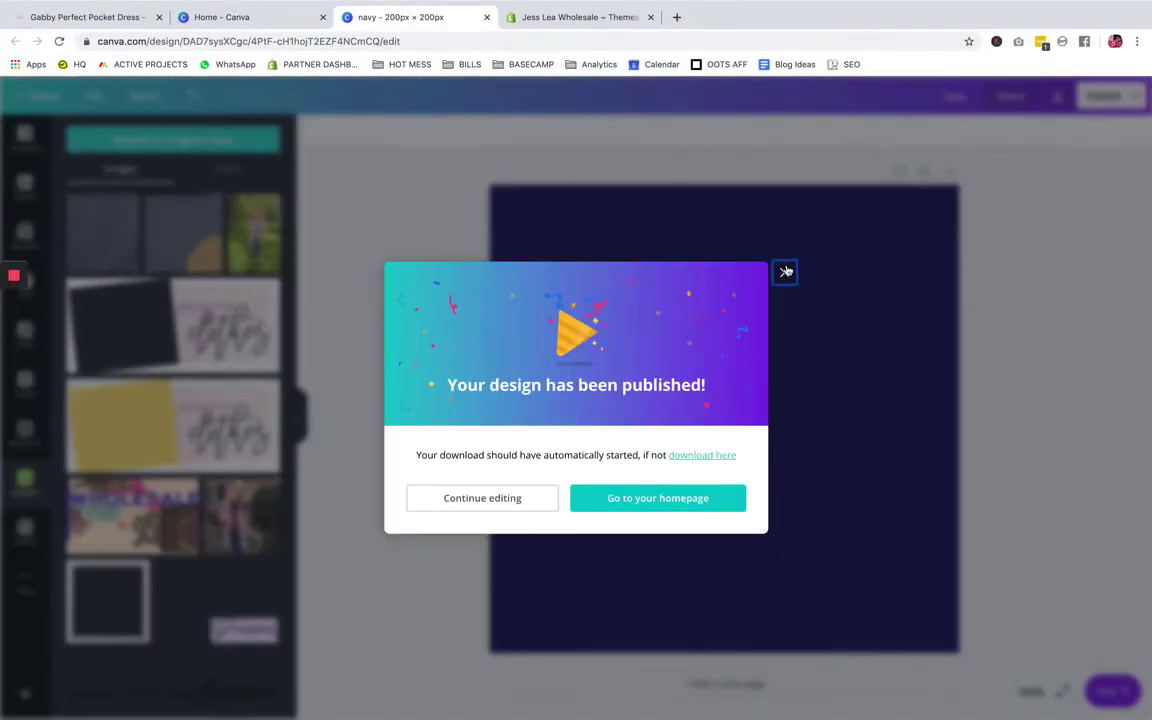
pyautogui.click(786, 271)
pyautogui.click(563, 247)
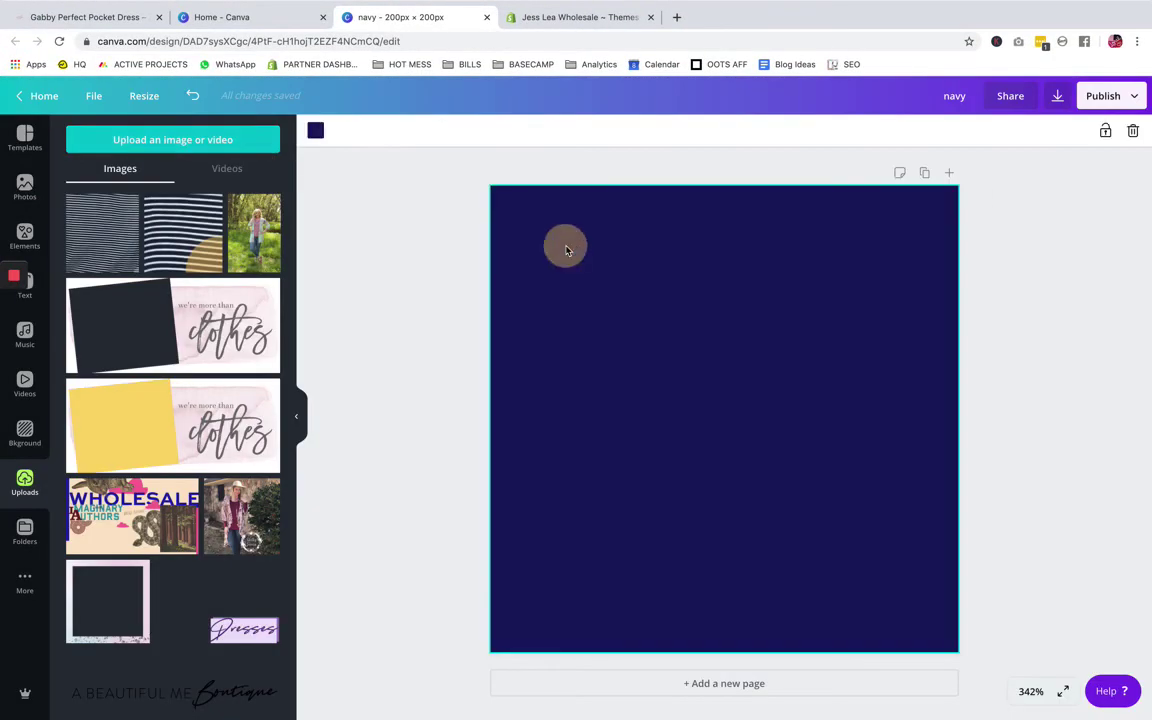
# Change the background to a custom muted dark green, #415b46.
pyautogui.click(315, 130)
pyautogui.click(80, 203)
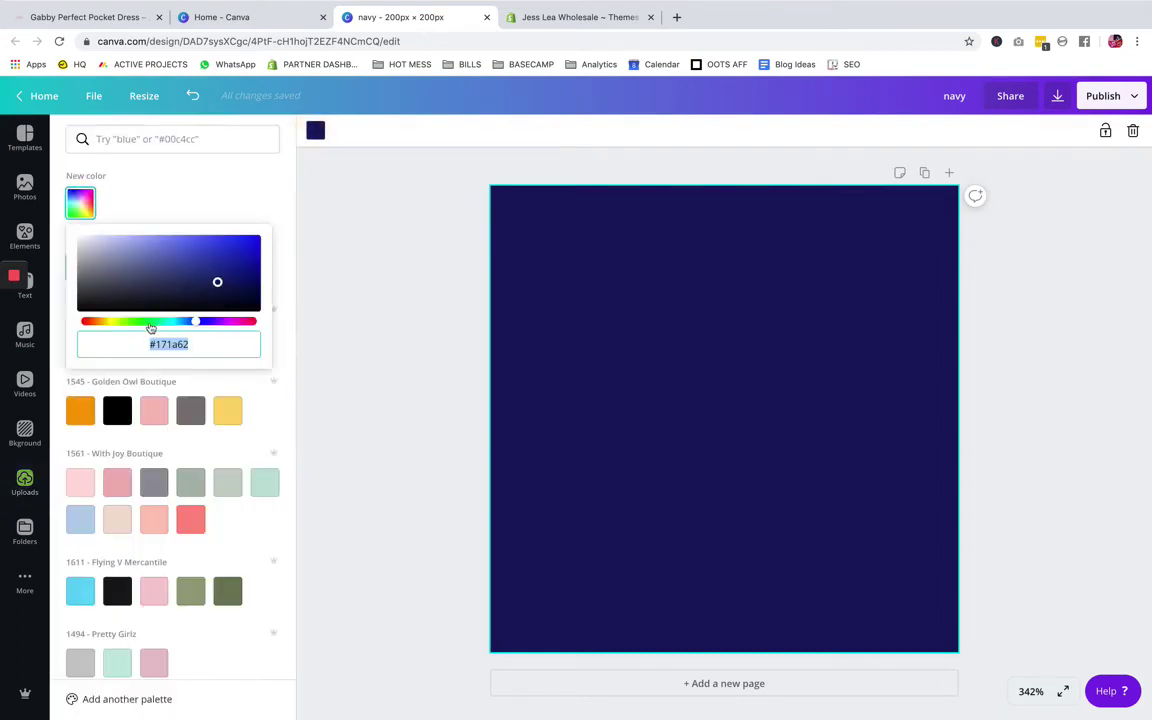
pyautogui.moveTo(165, 327); pyautogui.dragTo(151, 327)
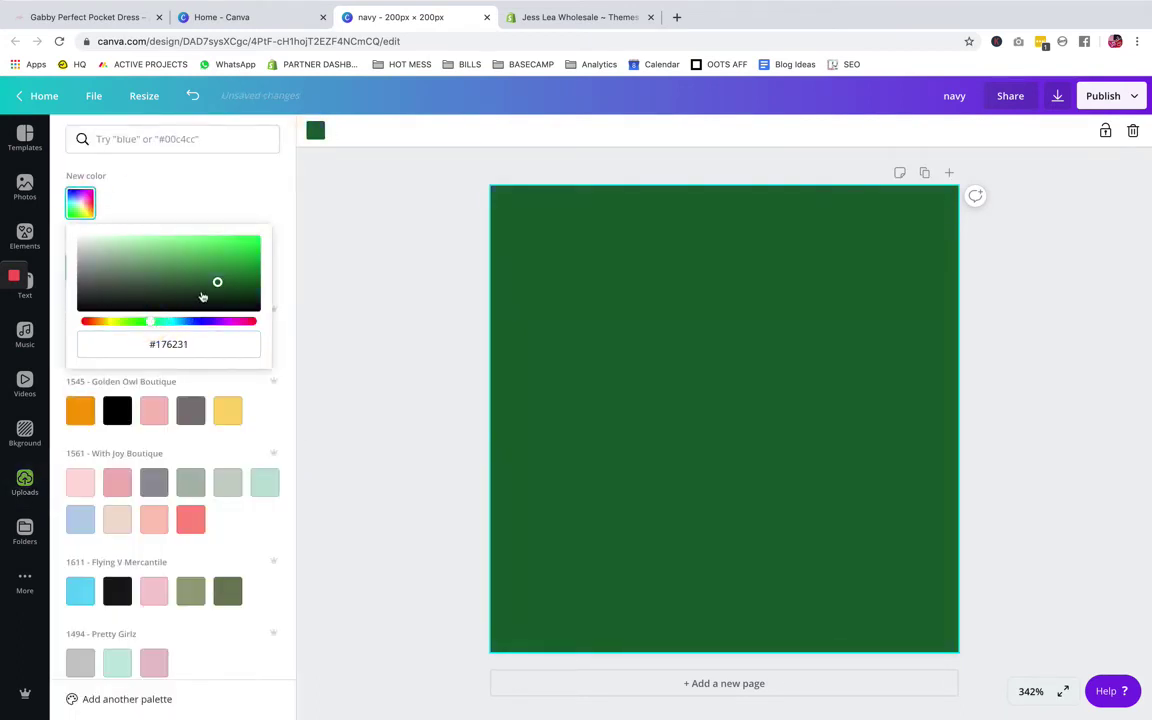
pyautogui.moveTo(203, 297); pyautogui.dragTo(142, 288)
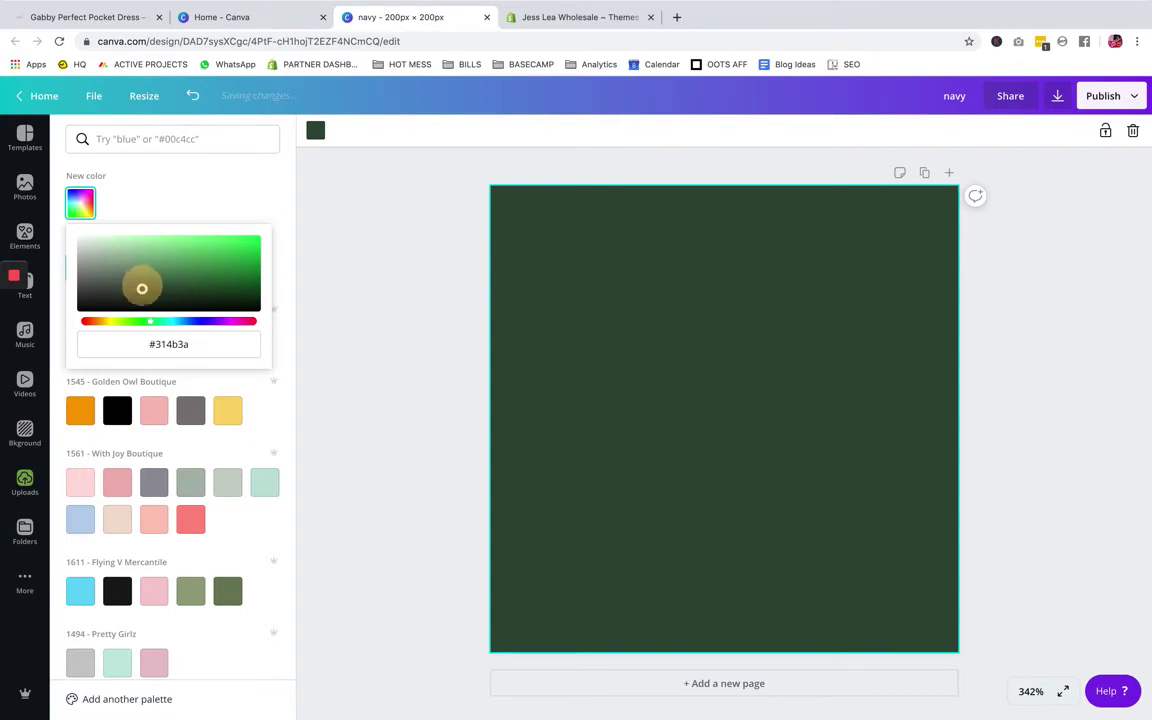
pyautogui.moveTo(142, 288); pyautogui.dragTo(140, 271)
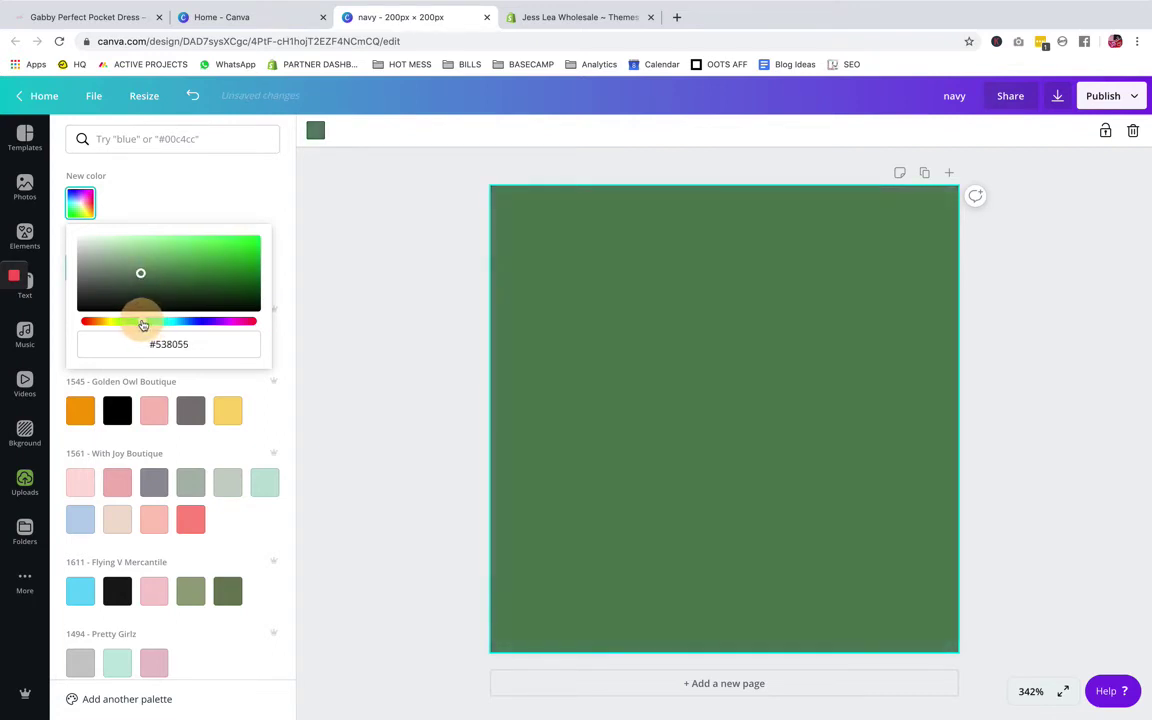
pyautogui.moveTo(141, 324); pyautogui.dragTo(158, 327)
pyautogui.moveTo(140, 273)
pyautogui.mouseDown()
pyautogui.moveTo(154, 260)
pyautogui.moveTo(123, 273)
pyautogui.moveTo(136, 296)
pyautogui.moveTo(141, 278)
pyautogui.moveTo(188, 285)
pyautogui.moveTo(129, 283)
pyautogui.mouseUp()
# Retitle the green design 'olive'.
pyautogui.click(910, 388)
pyautogui.click(1067, 375)
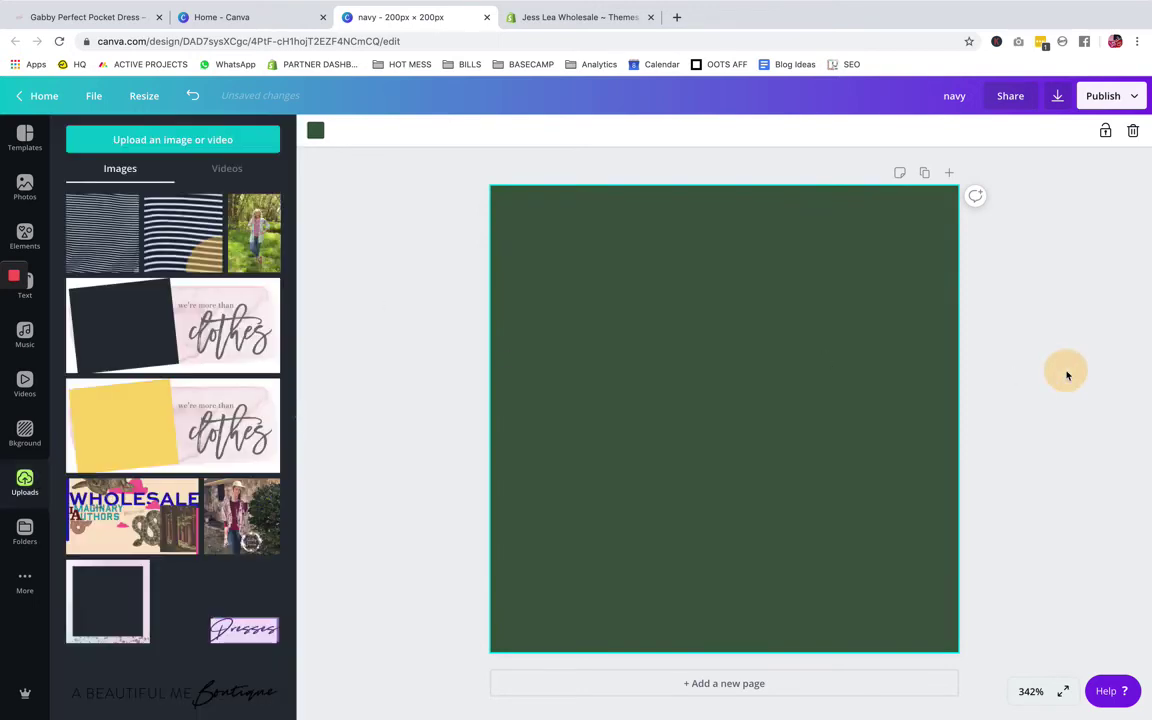
pyautogui.click(1113, 272)
pyautogui.click(952, 95)
pyautogui.write('ol')
pyautogui.hotkey('ctrl', 'a')
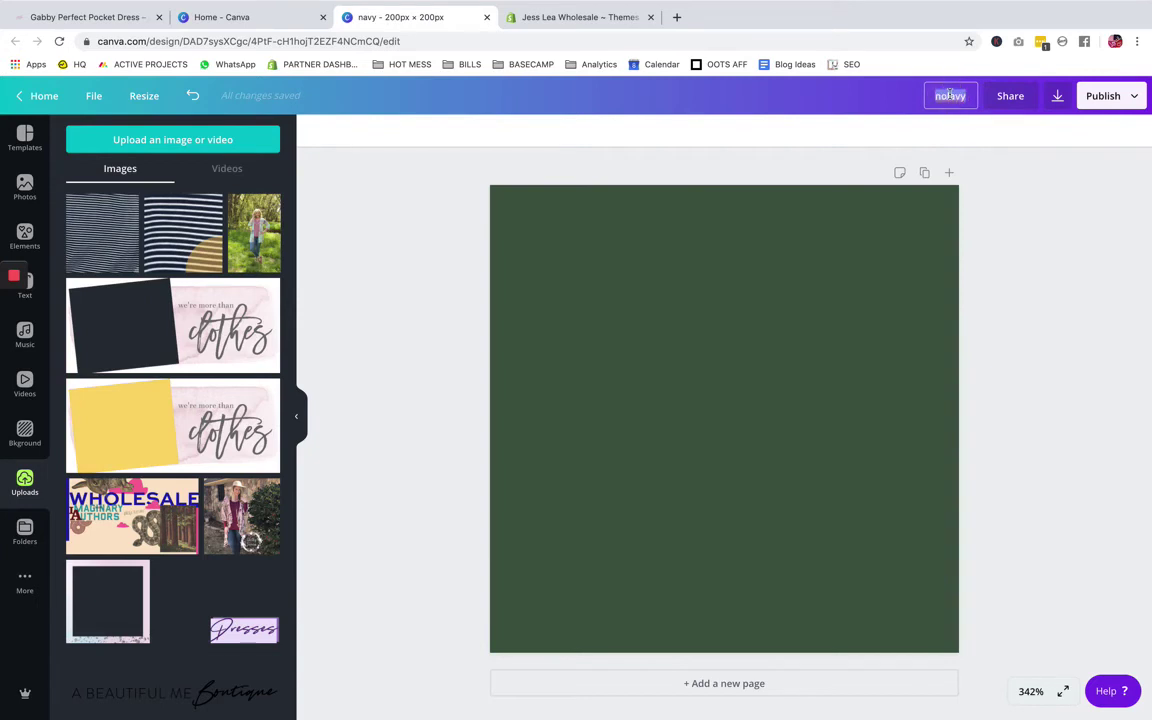
pyautogui.write('olive')
# Download the design as olive.png to the desktop, then switch to Shopify's Themes page.
pyautogui.click(1058, 98)
pyautogui.click(1003, 333)
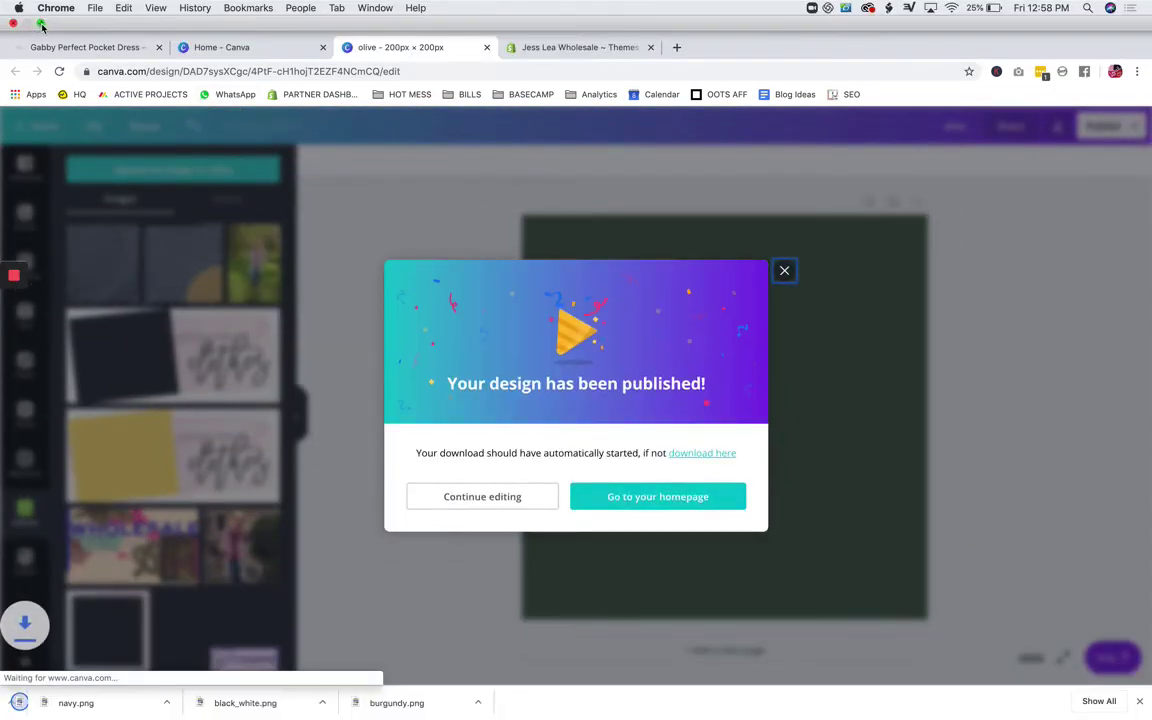
pyautogui.click(41, 23)
pyautogui.moveTo(118, 431); pyautogui.dragTo(262, 530)
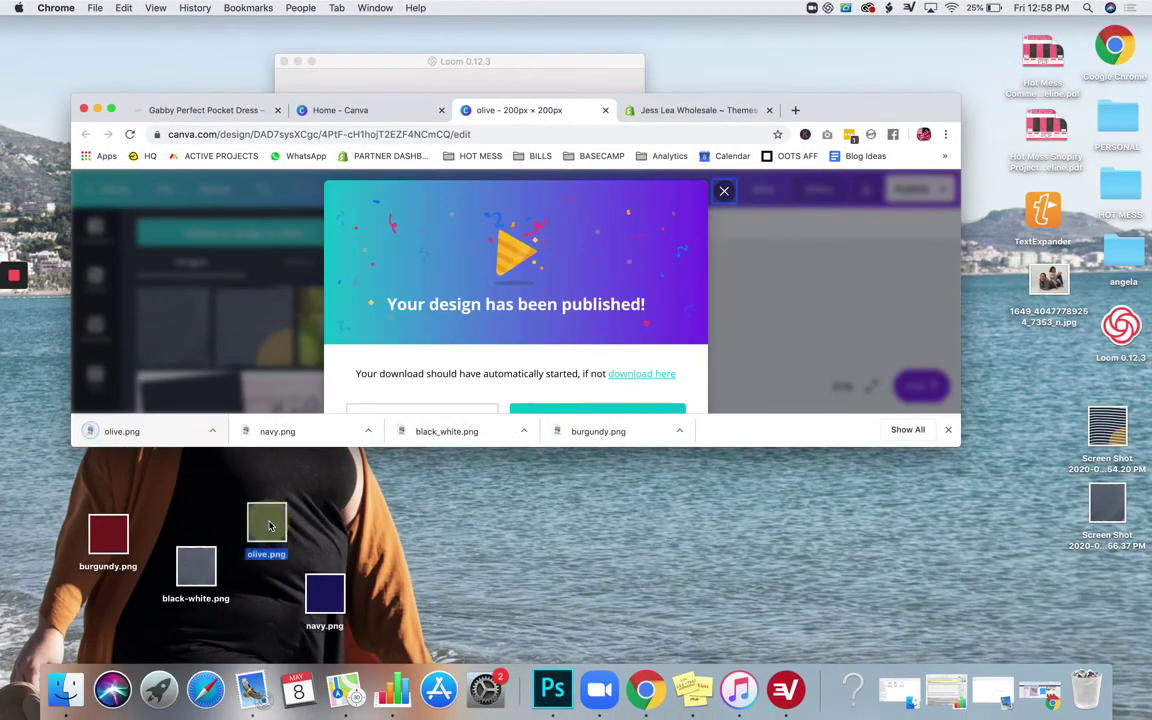
pyautogui.click(112, 110)
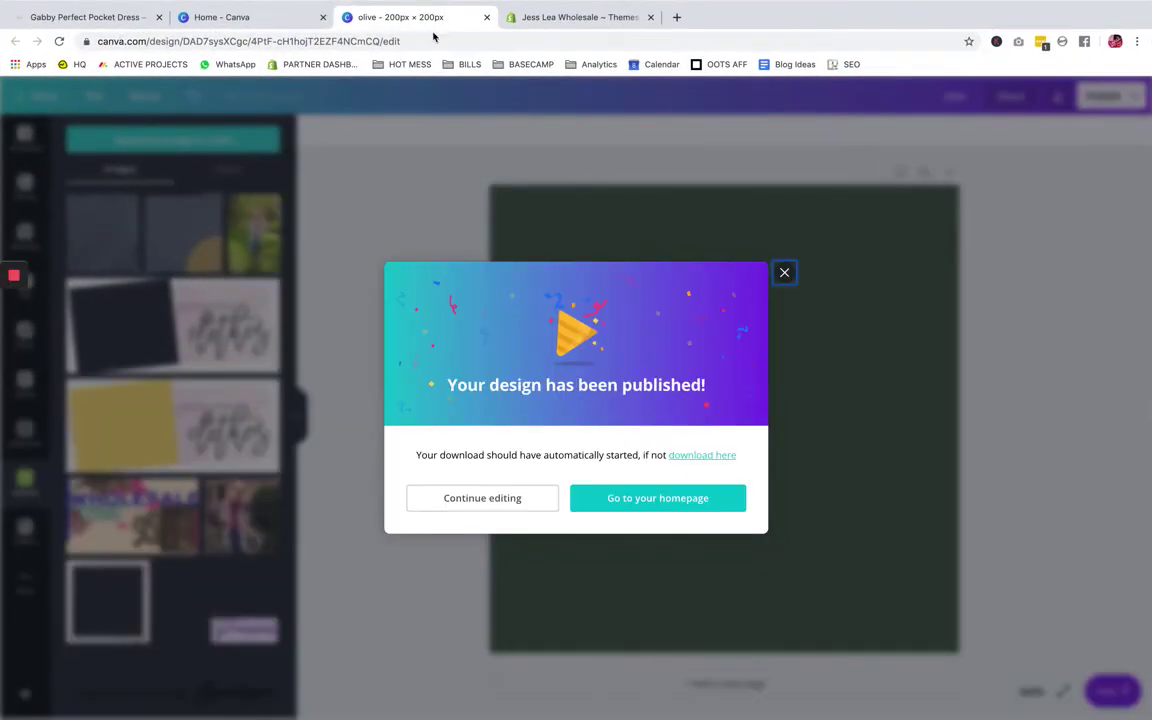
pyautogui.click(560, 17)
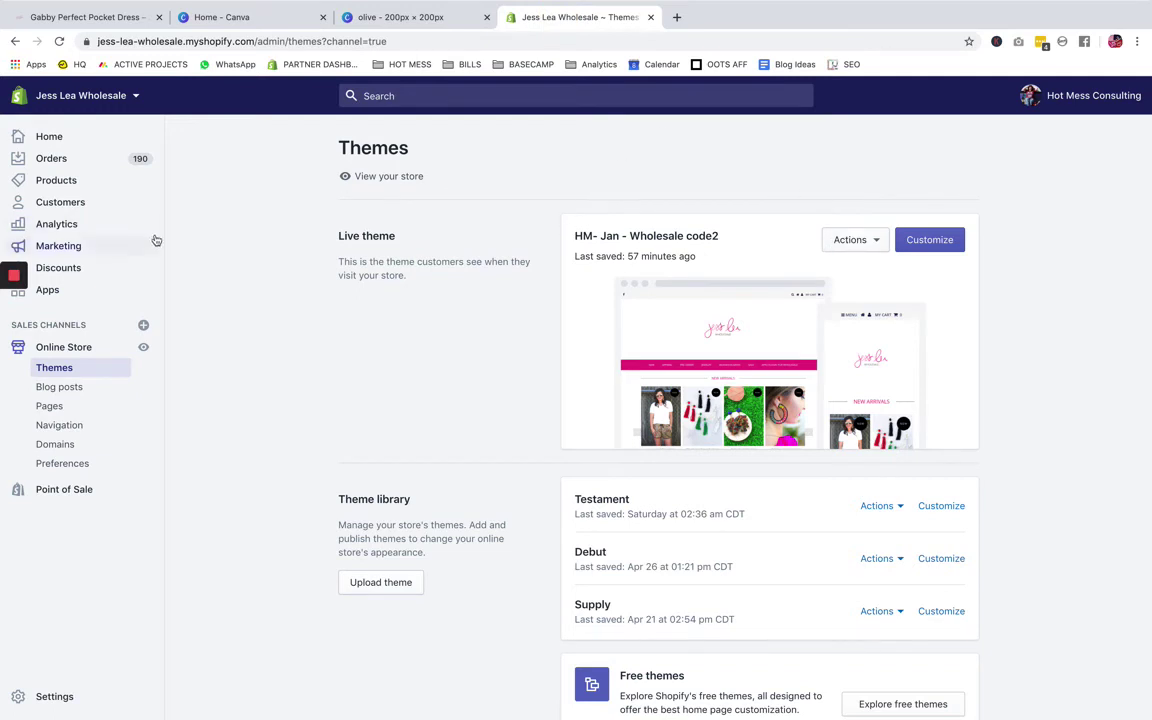
# Open the live theme's code editor and upload black-white.png as a new asset.
pyautogui.click(853, 245)
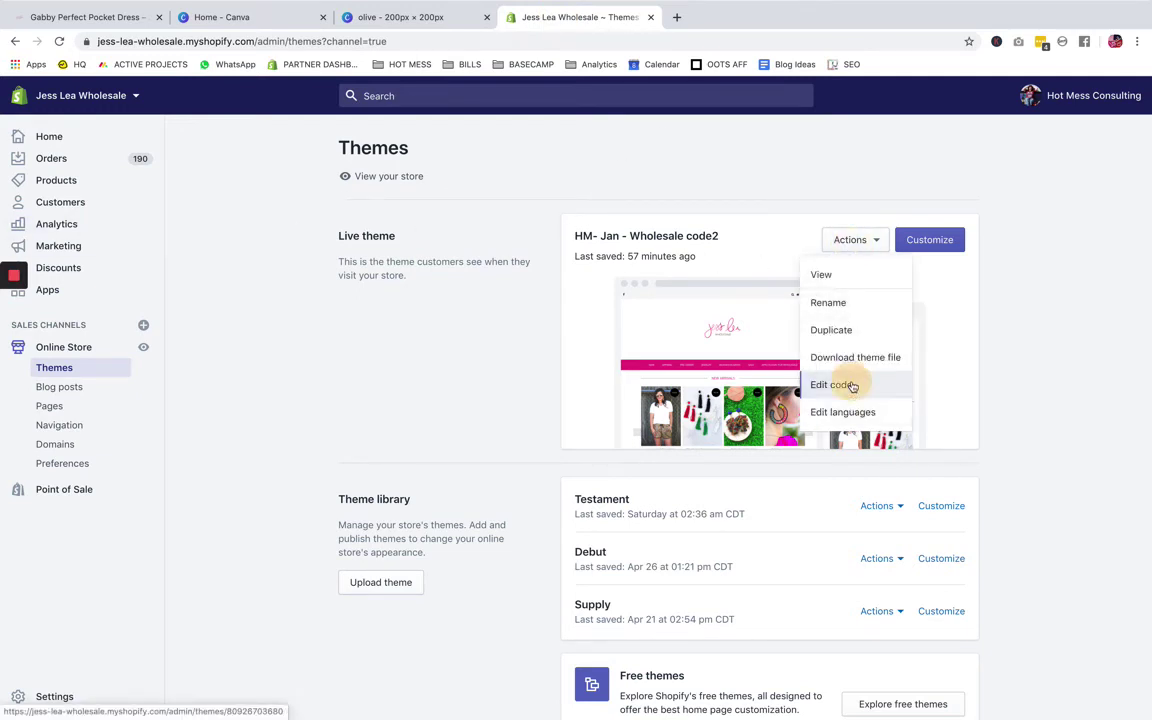
pyautogui.click(852, 386)
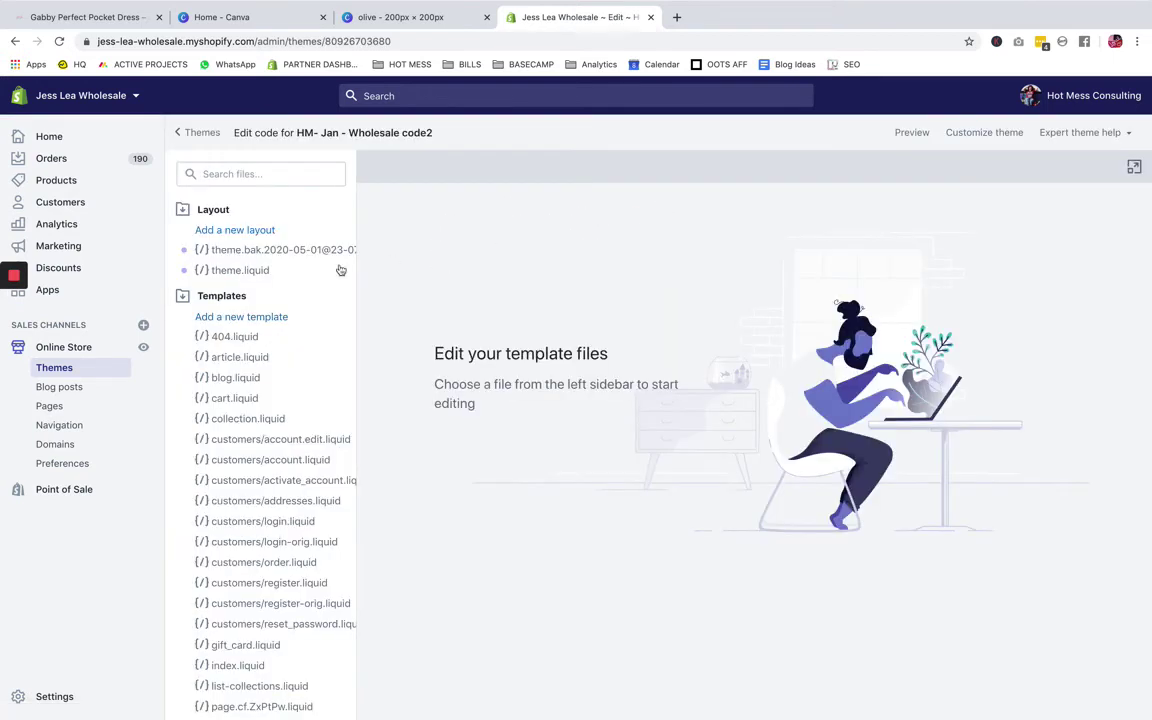
pyautogui.click(182, 296)
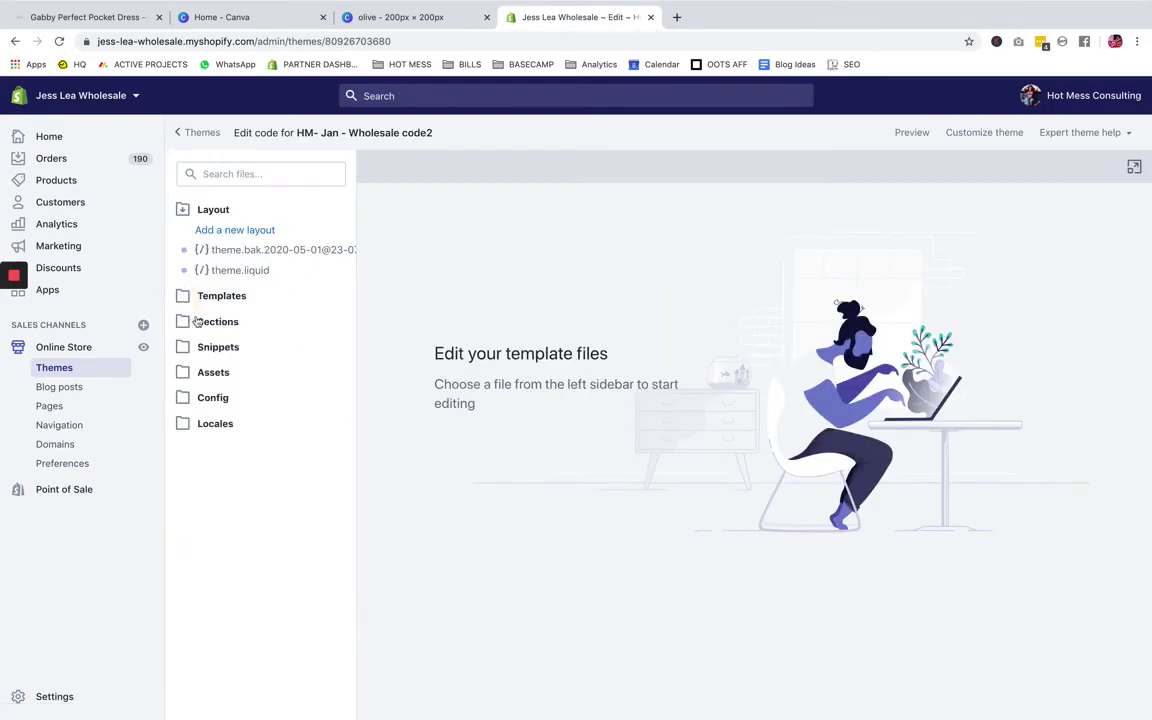
pyautogui.click(210, 373)
pyautogui.click(228, 393)
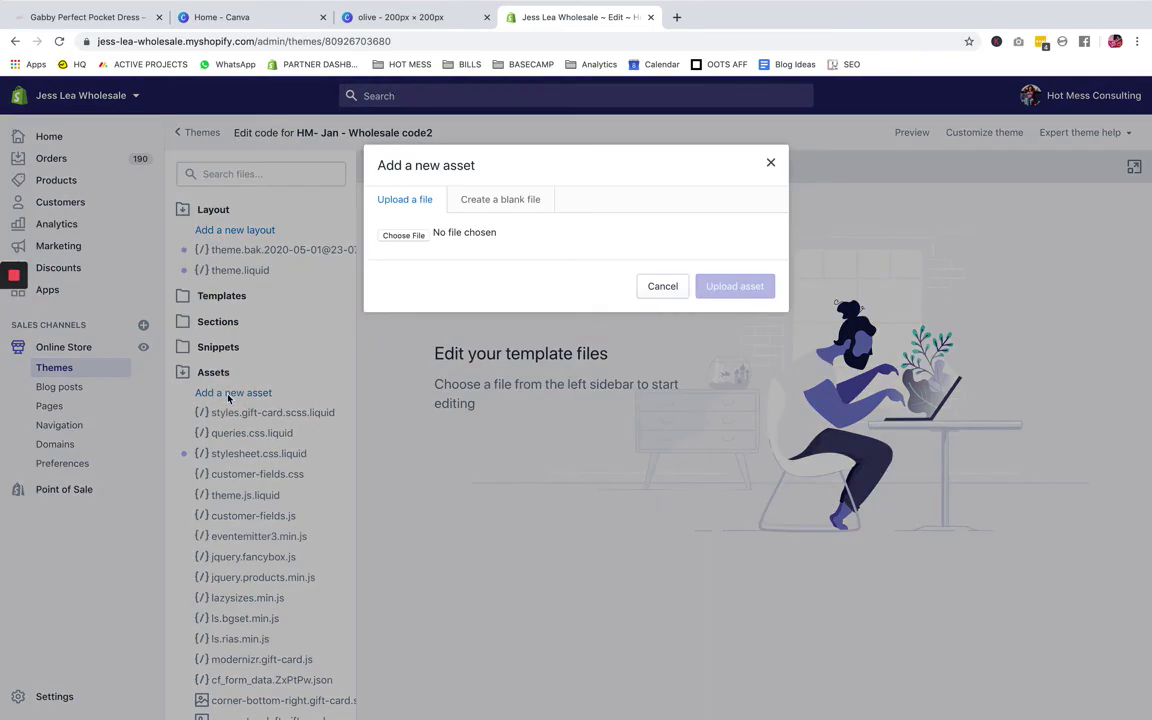
pyautogui.click(391, 237)
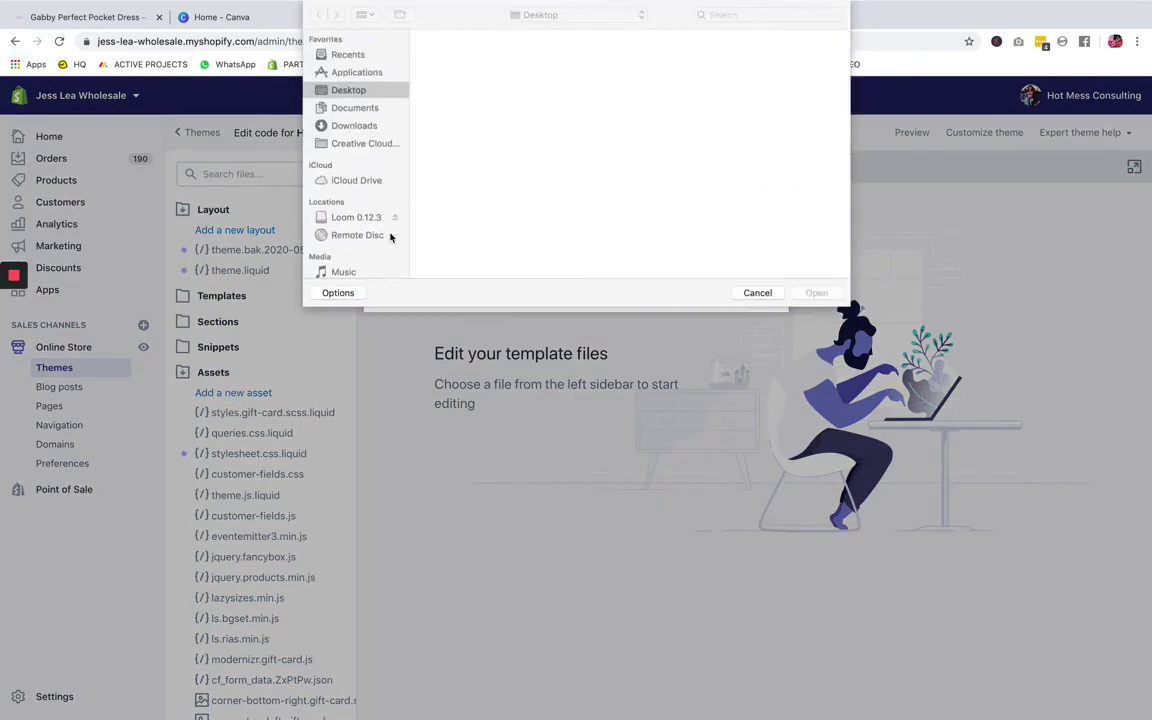
pyautogui.click(632, 57)
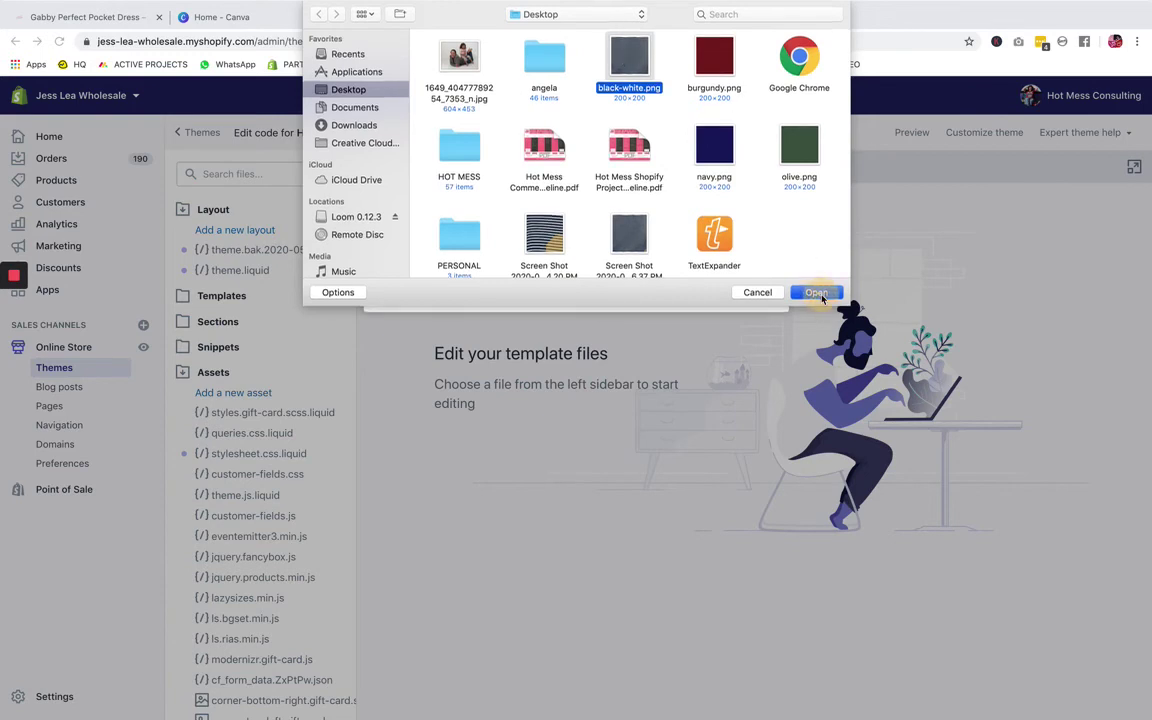
pyautogui.click(816, 291)
pyautogui.click(712, 296)
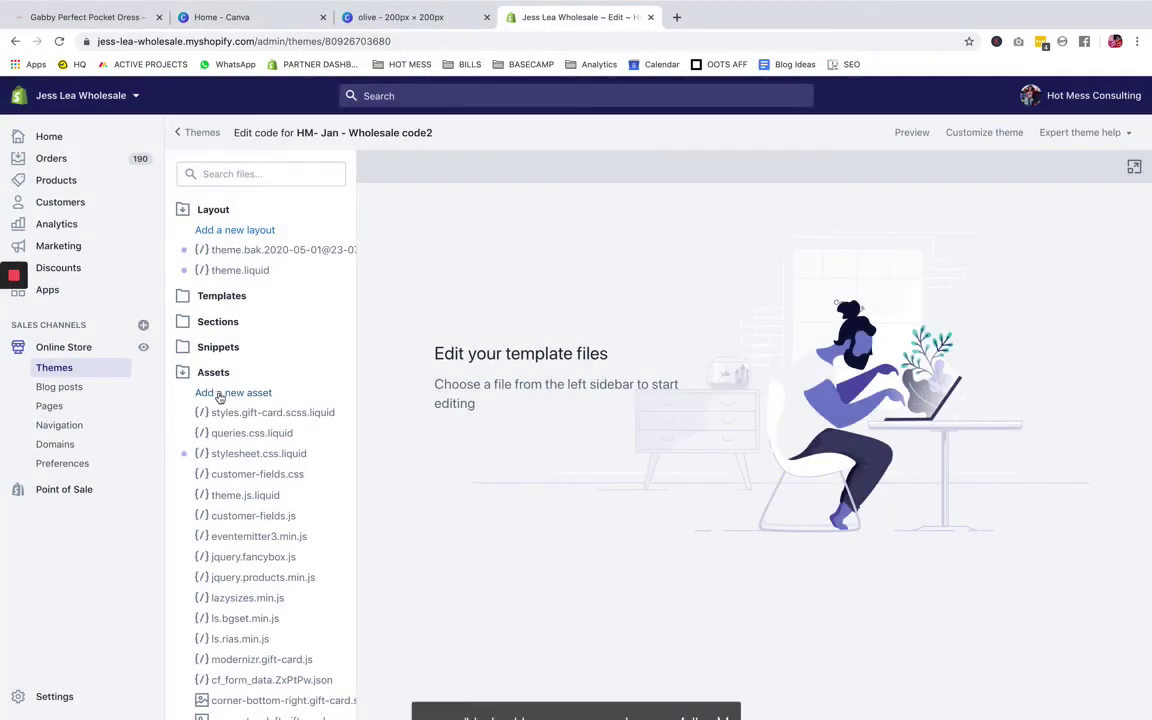
# Upload burgundy.png and olive.png as theme assets.
pyautogui.click(215, 393)
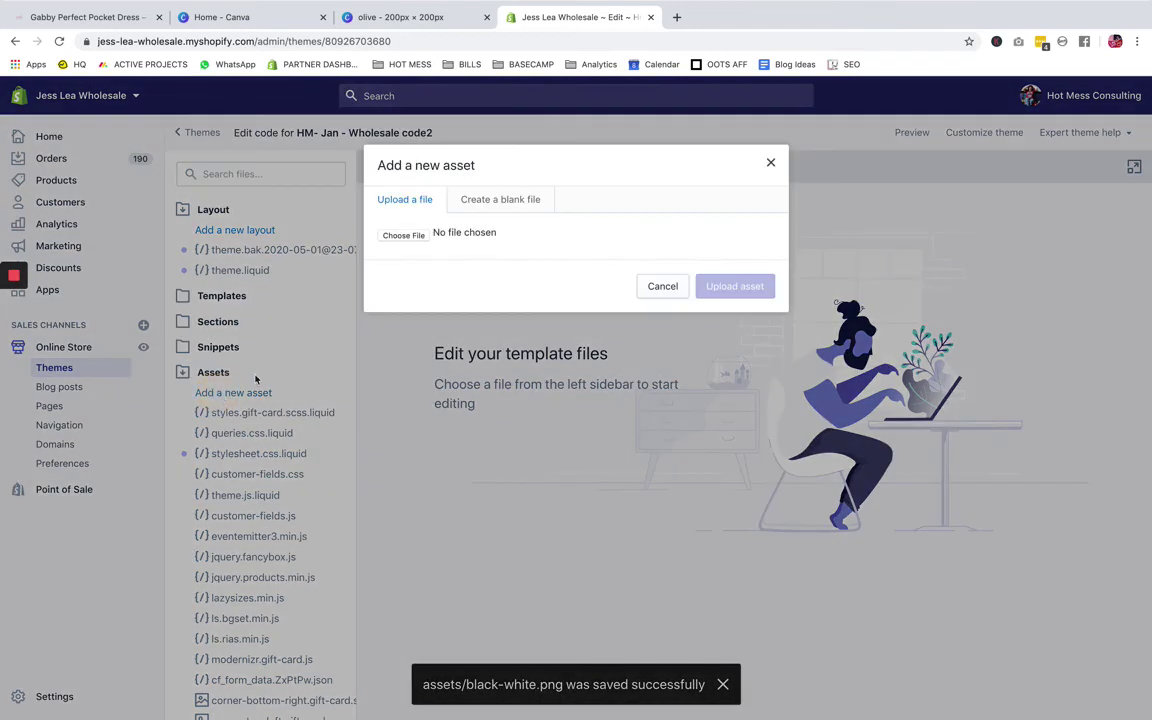
pyautogui.click(406, 234)
pyautogui.click(720, 67)
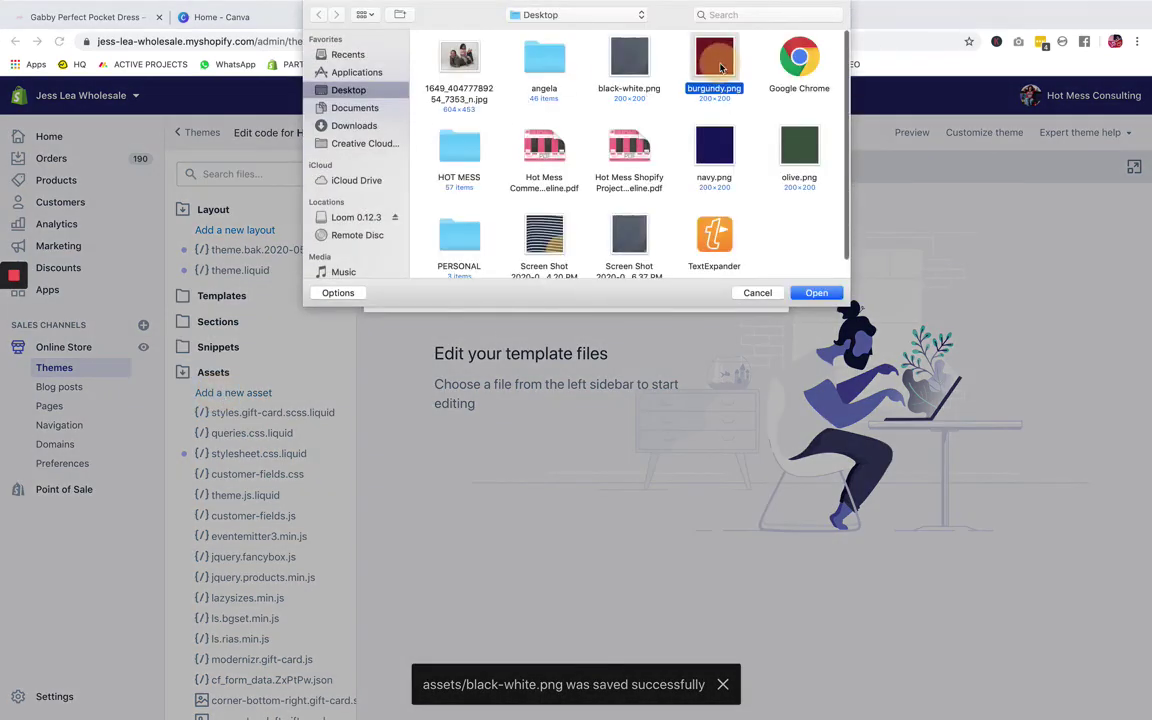
pyautogui.click(815, 292)
pyautogui.click(712, 288)
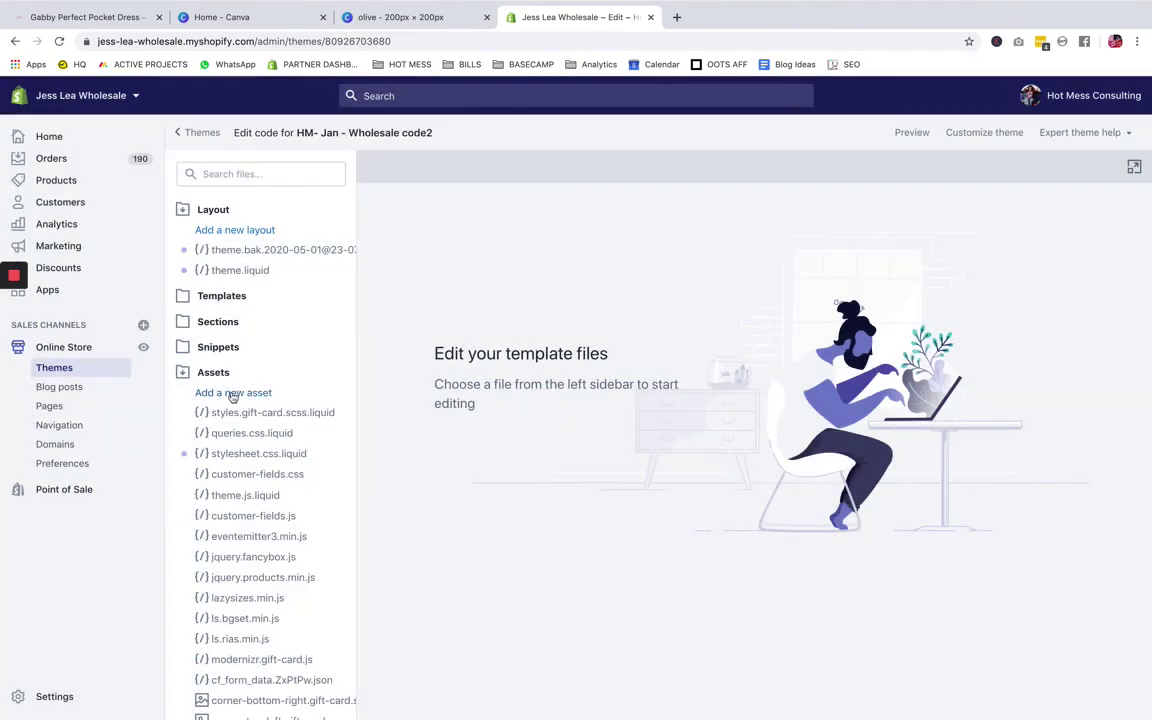
pyautogui.click(232, 393)
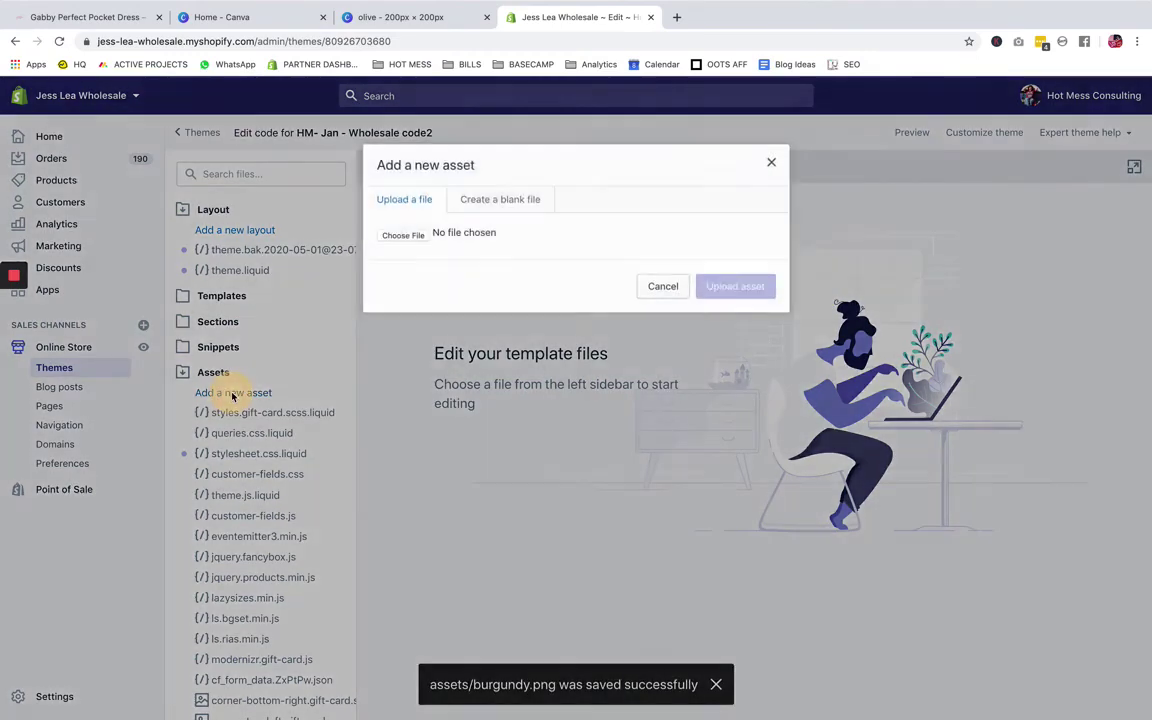
pyautogui.click(403, 235)
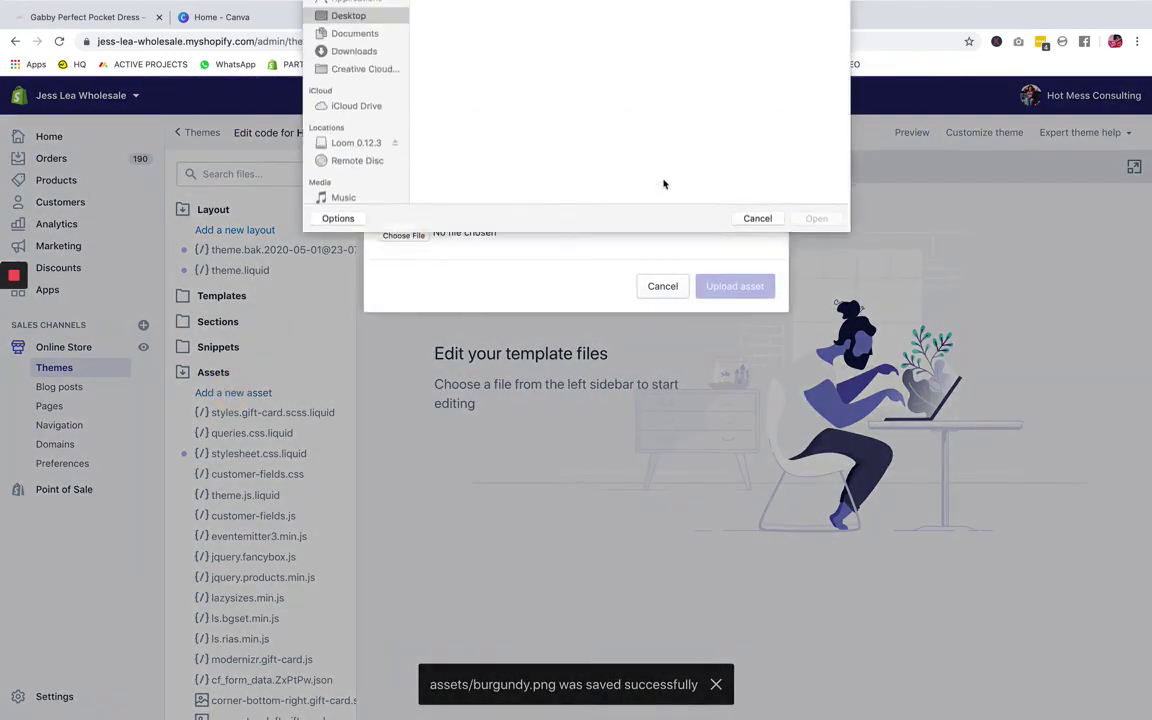
pyautogui.click(790, 160)
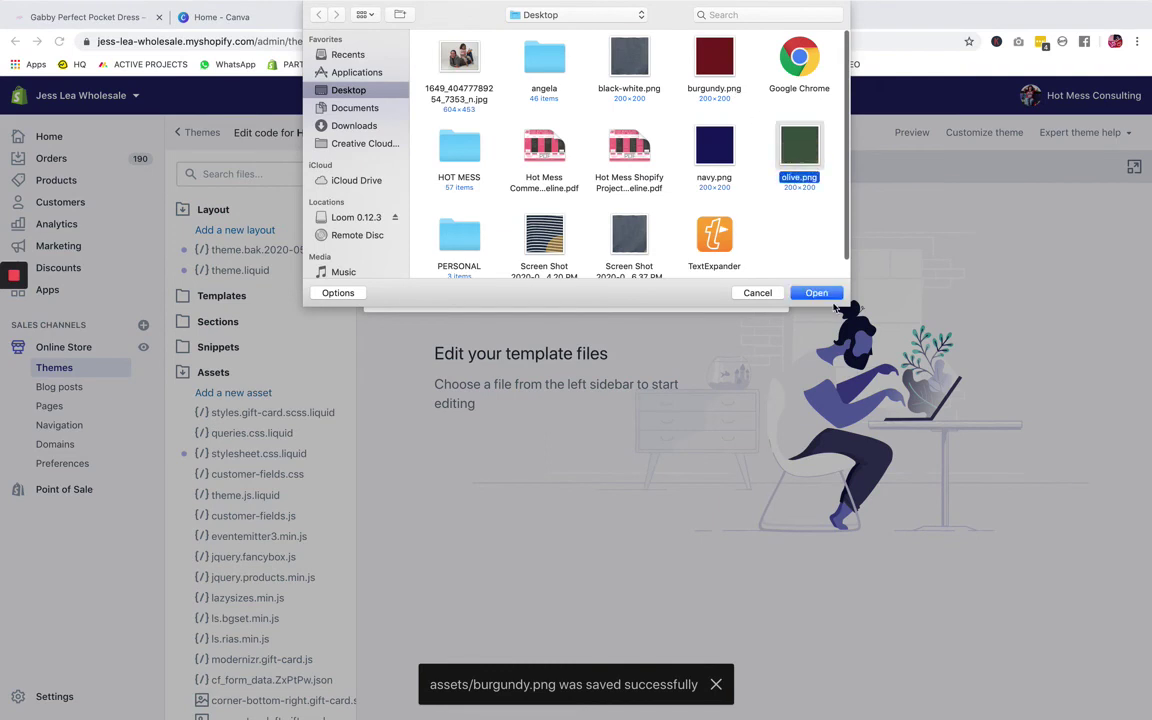
pyautogui.press('Return')
pyautogui.click(730, 286)
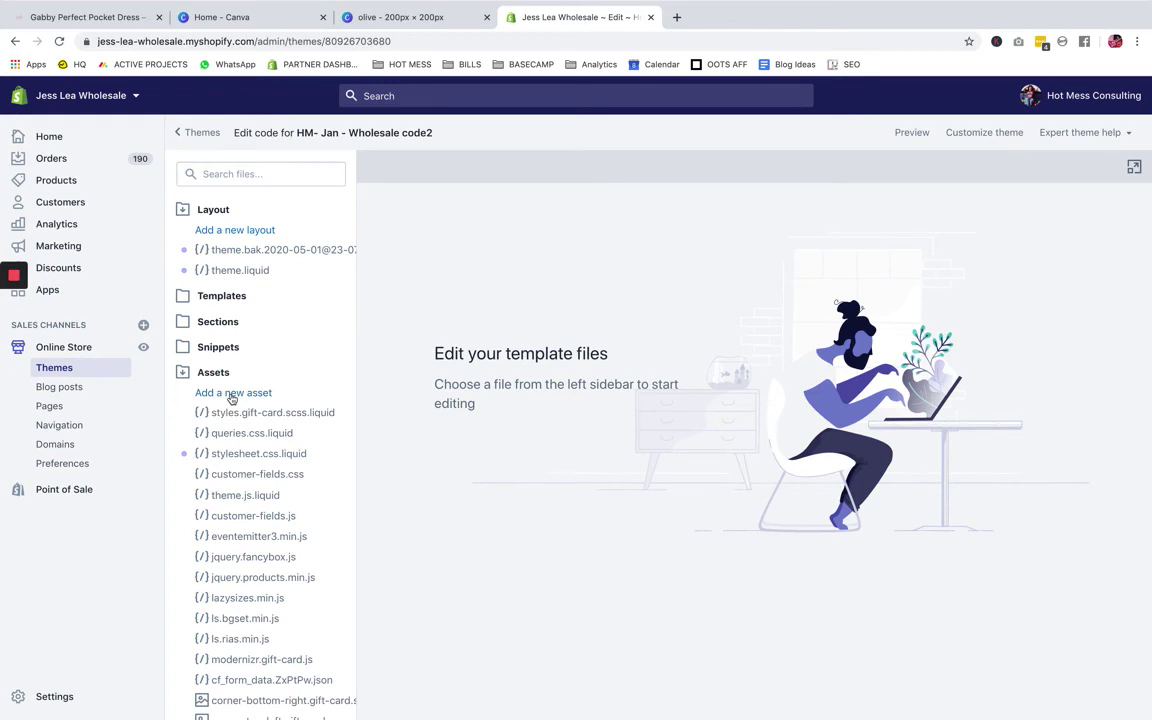
# Upload navy.png as a theme asset.
pyautogui.click(231, 395)
pyautogui.click(400, 235)
pyautogui.click(714, 150)
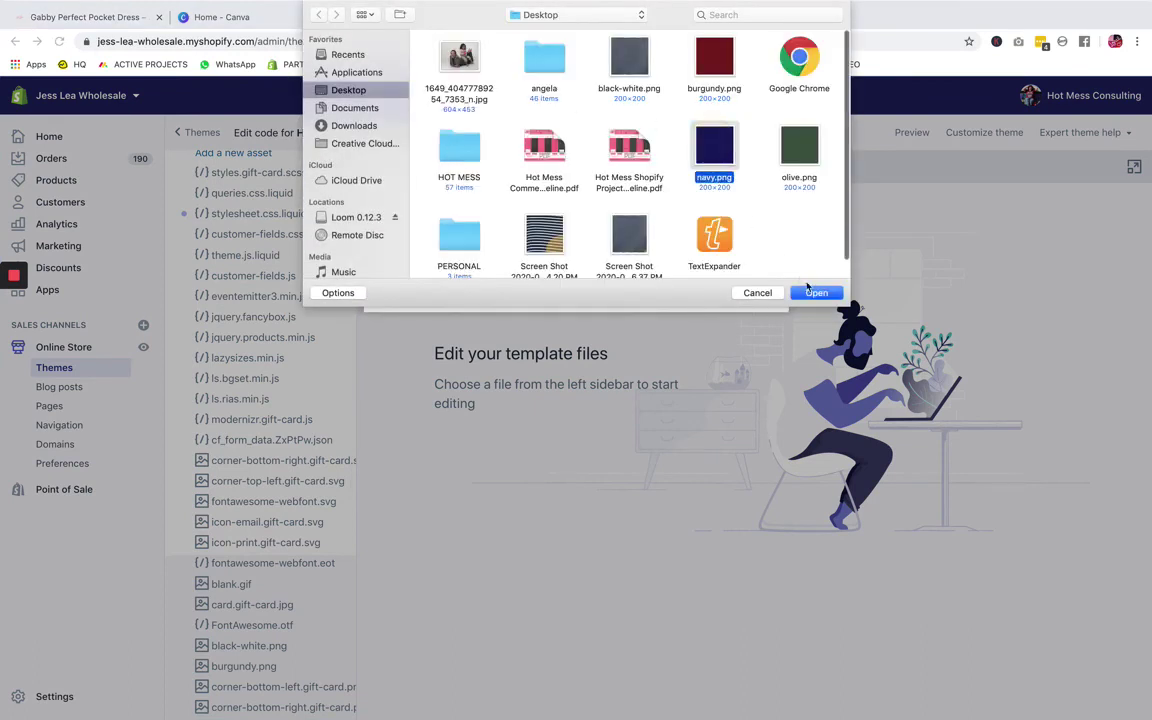
pyautogui.click(815, 292)
pyautogui.click(755, 286)
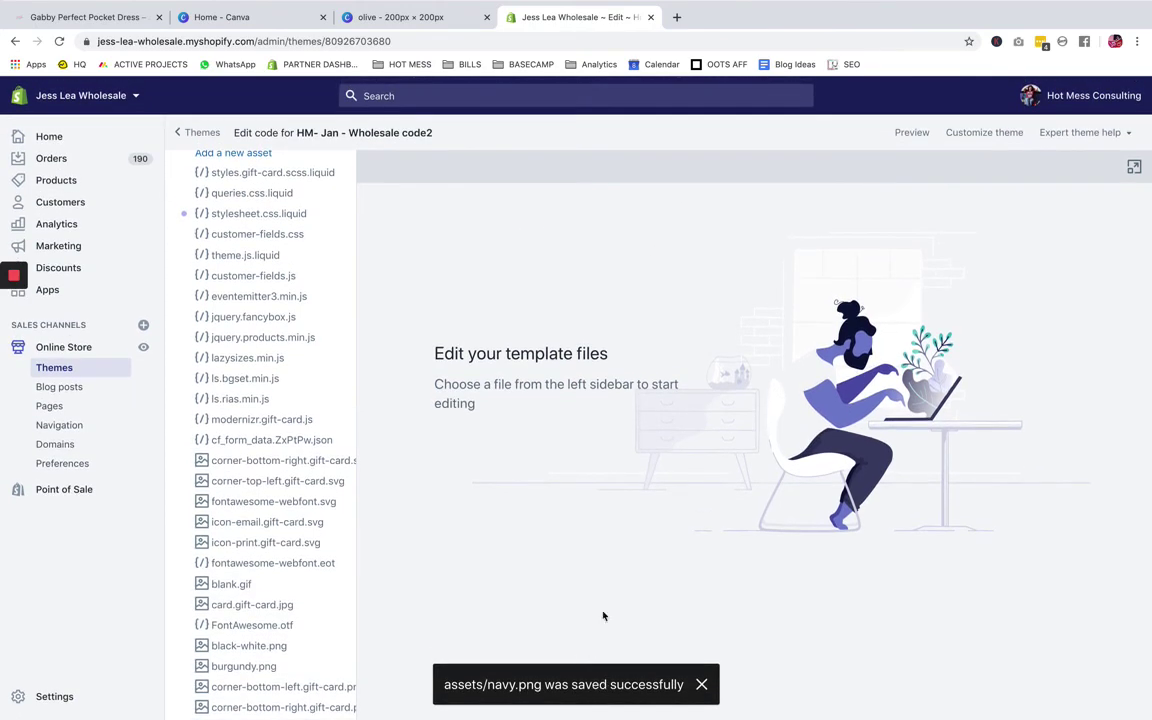
pyautogui.click(135, 17)
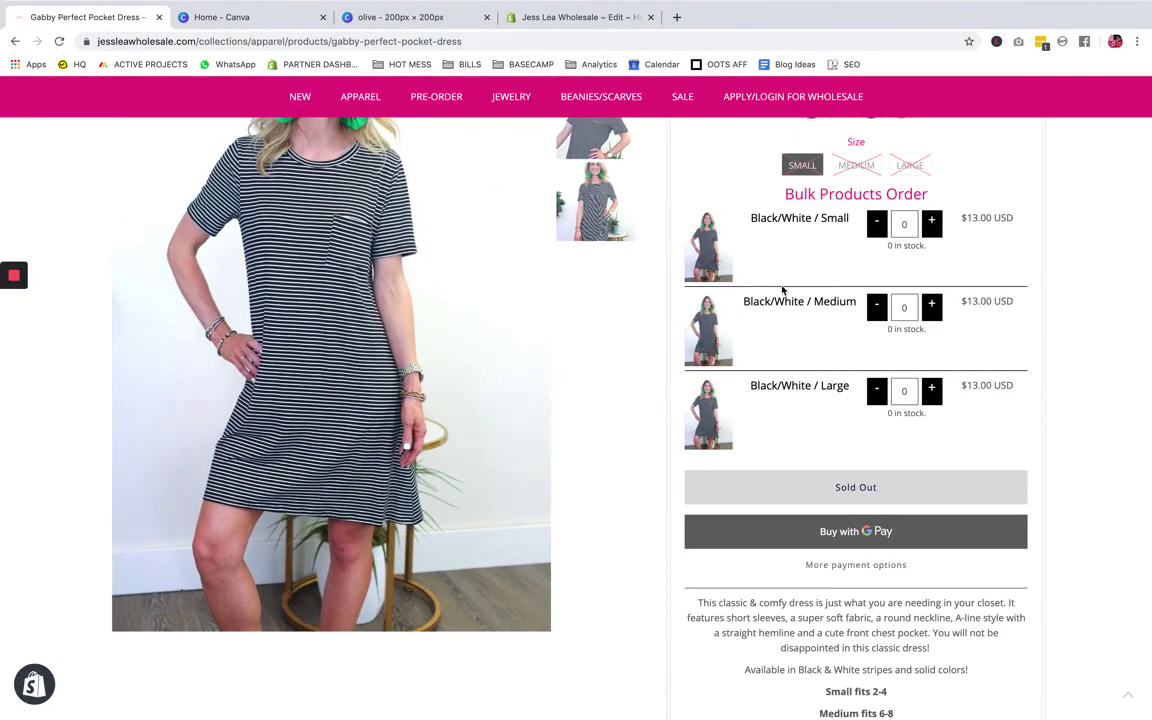
# Reload the product page to load the new swatches, then go back to the Apparel collection.
pyautogui.click(535, 44)
pyautogui.press('Return')
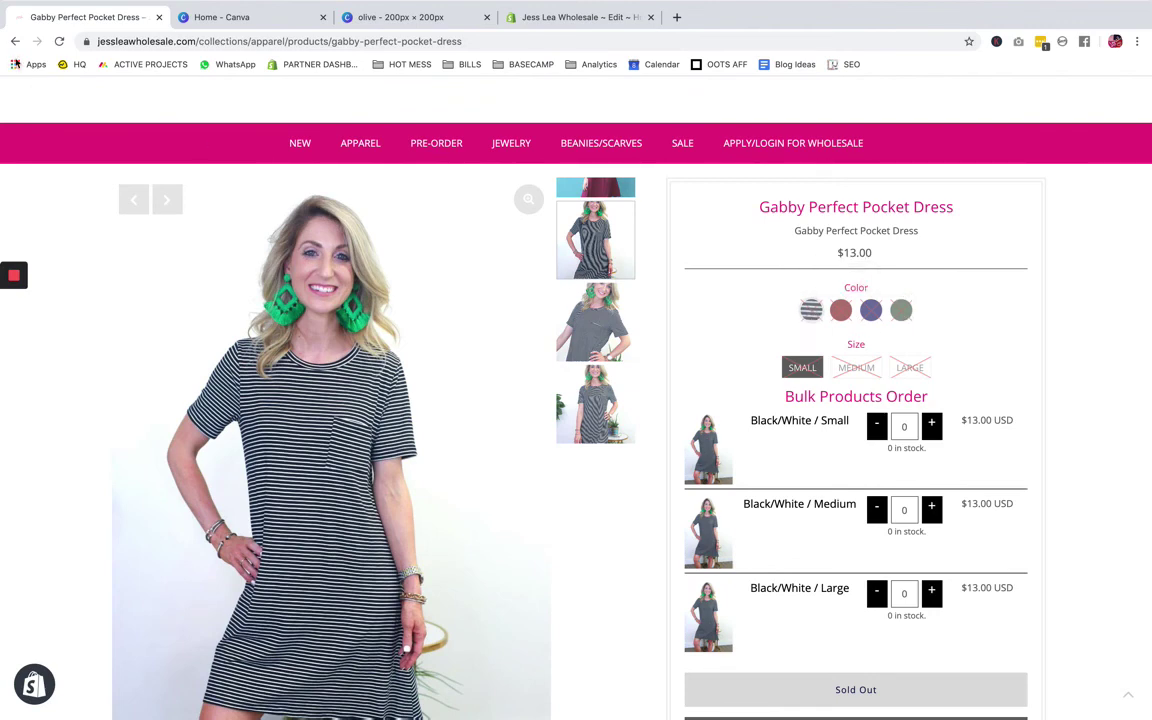
pyautogui.click(15, 42)
pyautogui.scroll(-3, 792, 391)
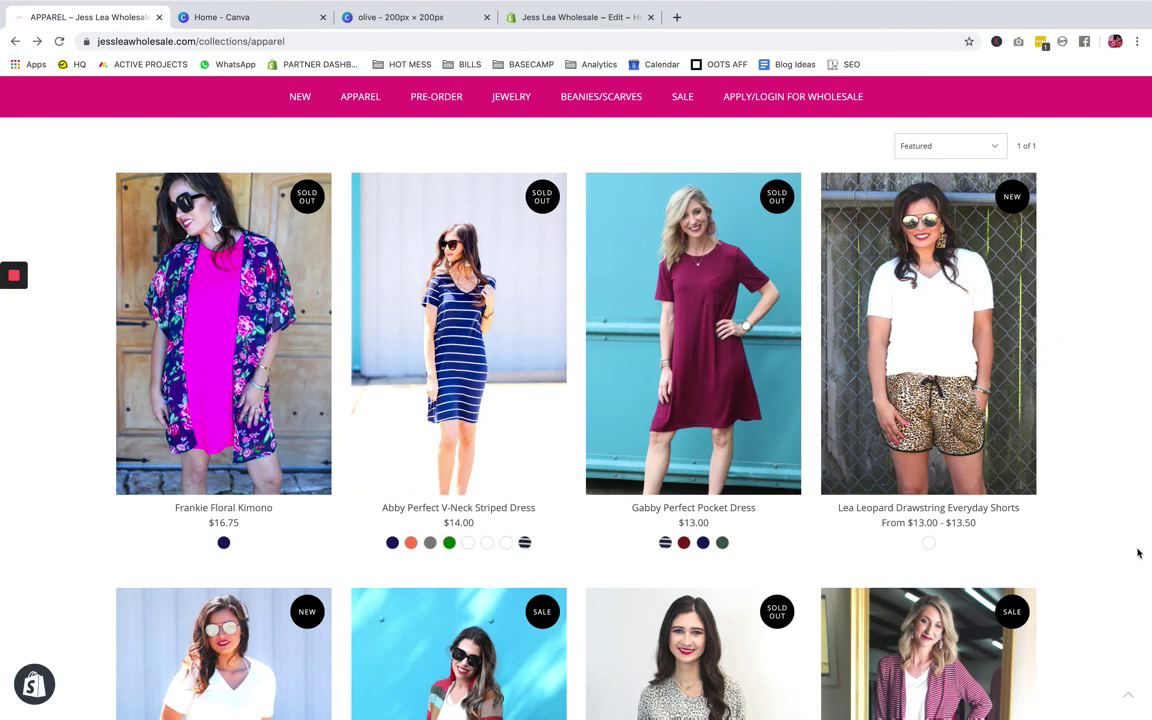
pyautogui.scroll(-2, 1137, 552)
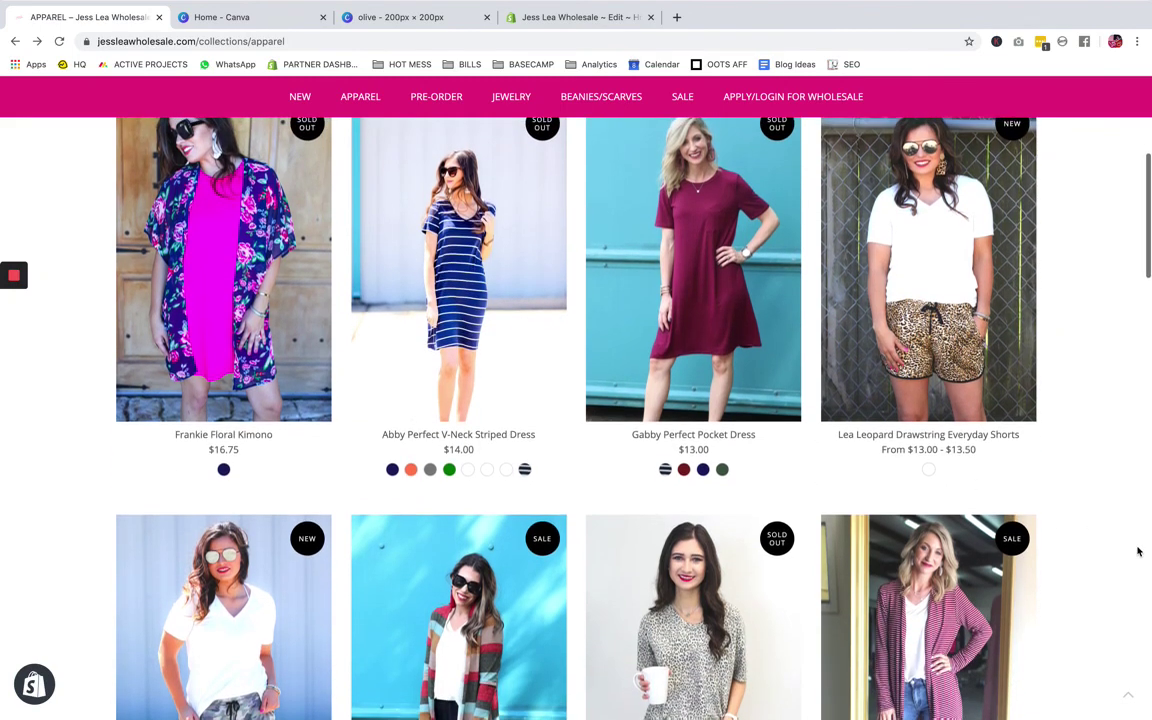
pyautogui.scroll(-2, 1137, 551)
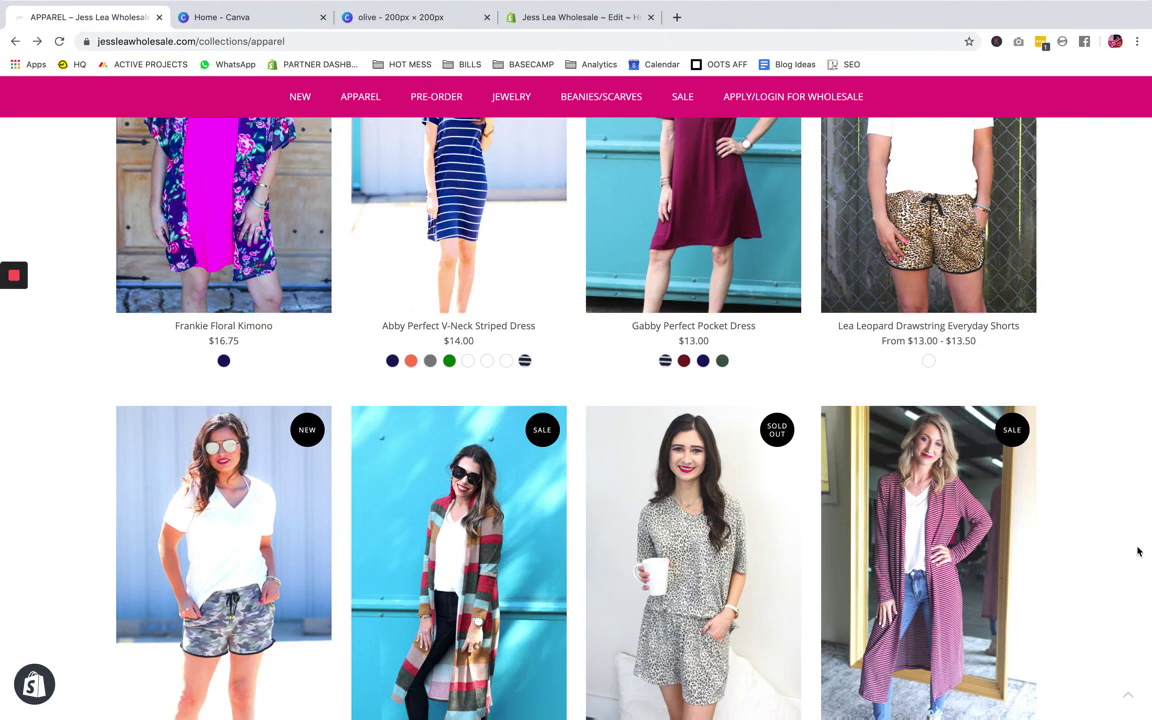
pyautogui.scroll(2, 1137, 551)
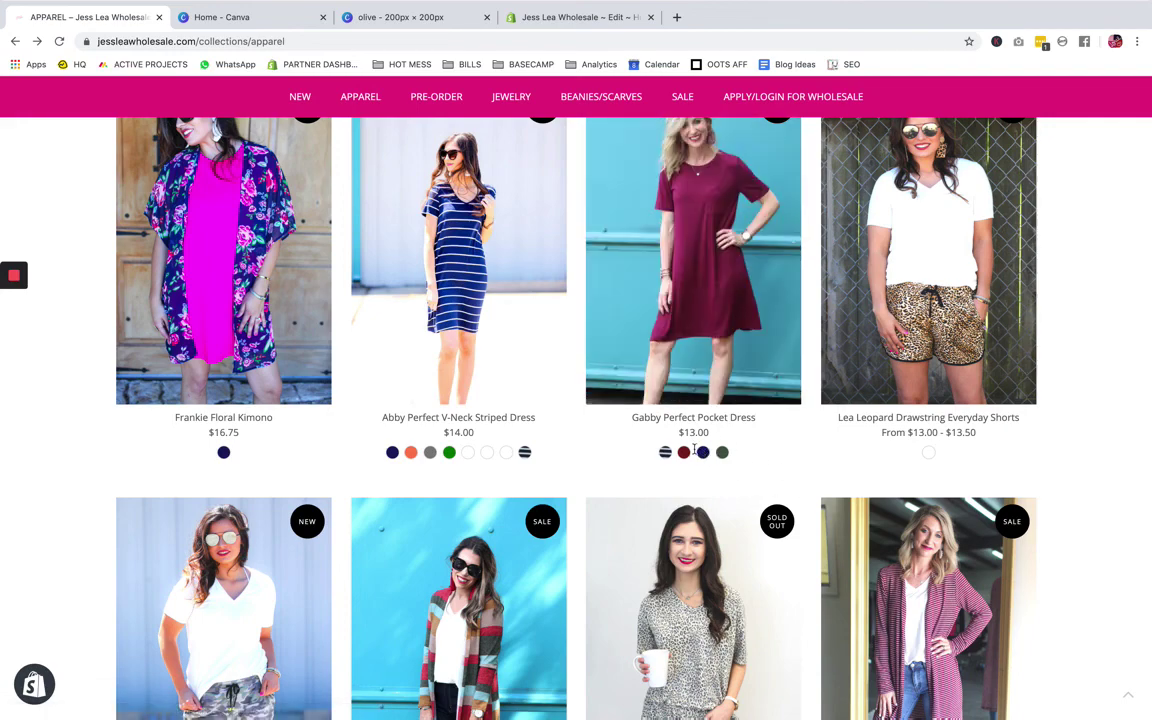
pyautogui.scroll(-3, 683, 452)
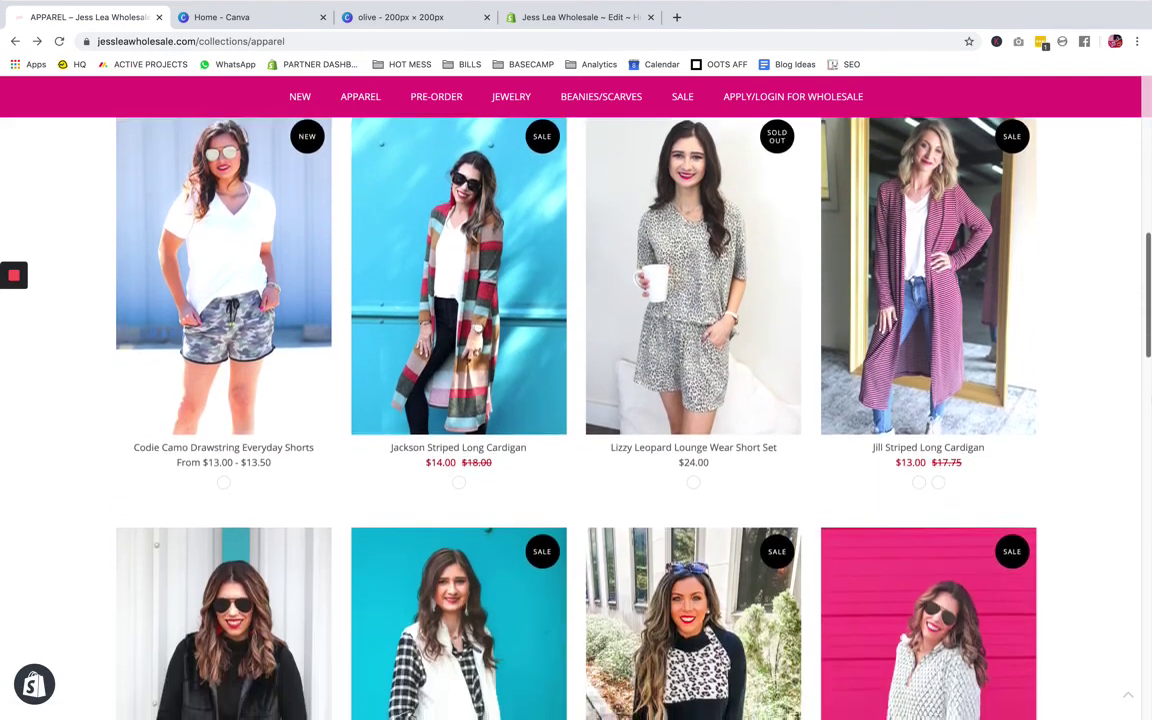
pyautogui.scroll(3, 683, 452)
pyautogui.scroll(3, 683, 452)
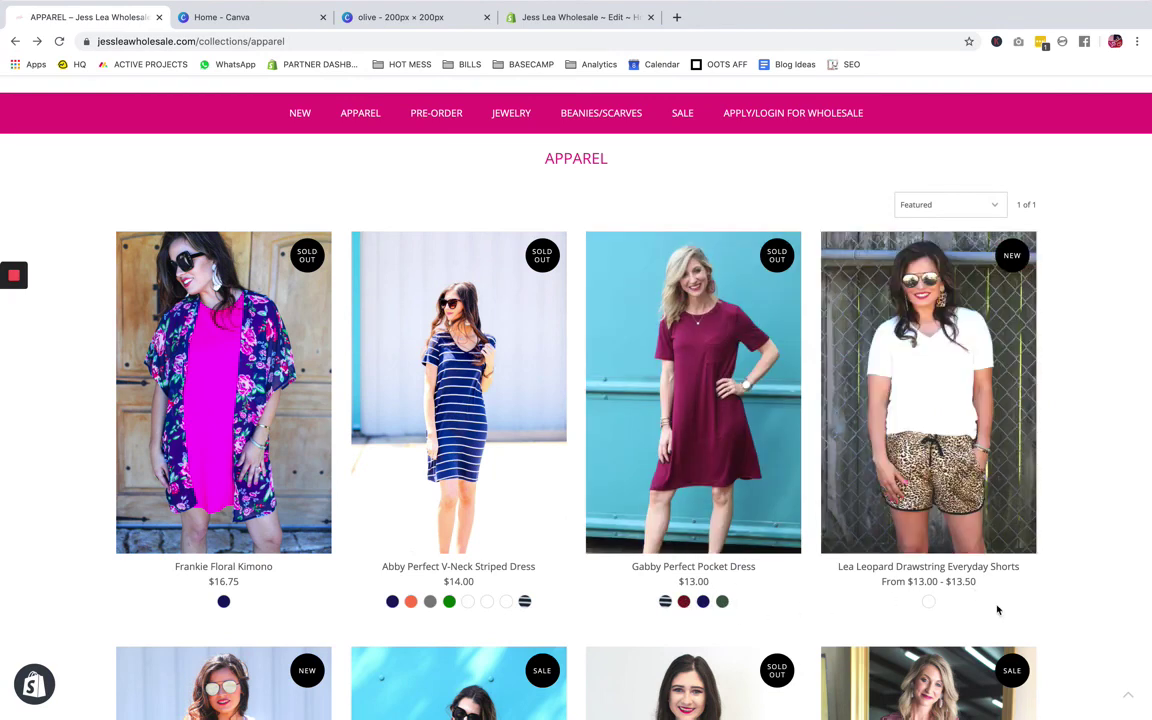
pyautogui.scroll(-2, 1103, 557)
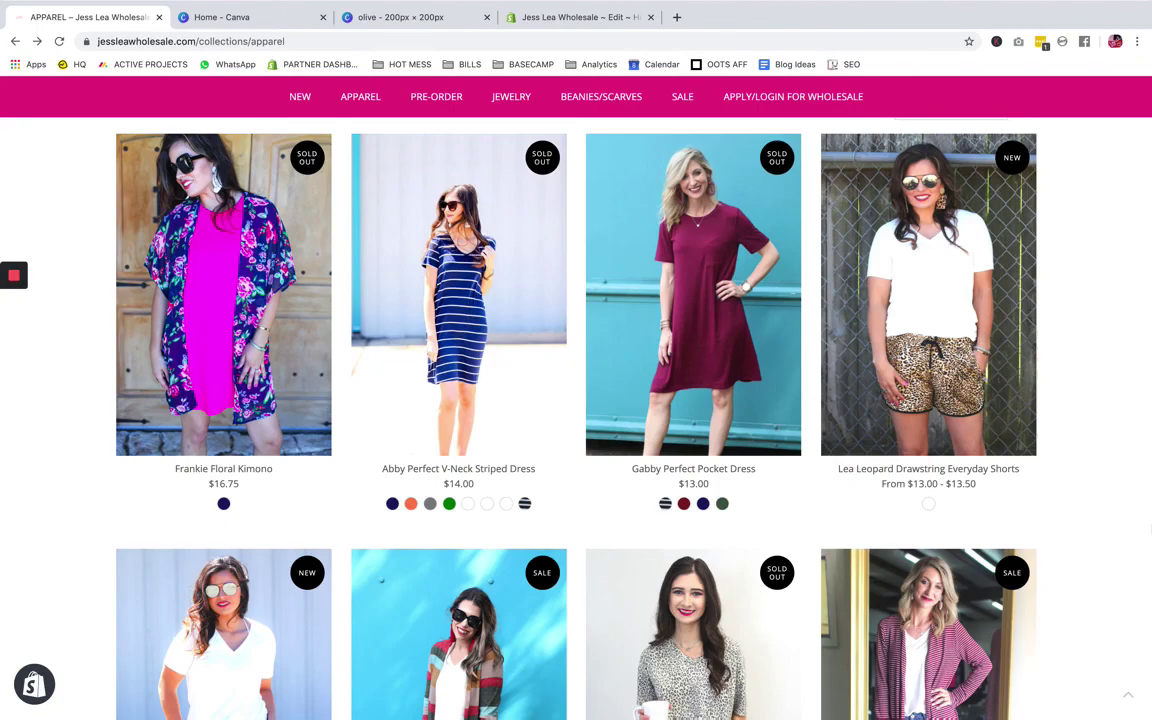
pyautogui.scroll(-18, 576, 400)
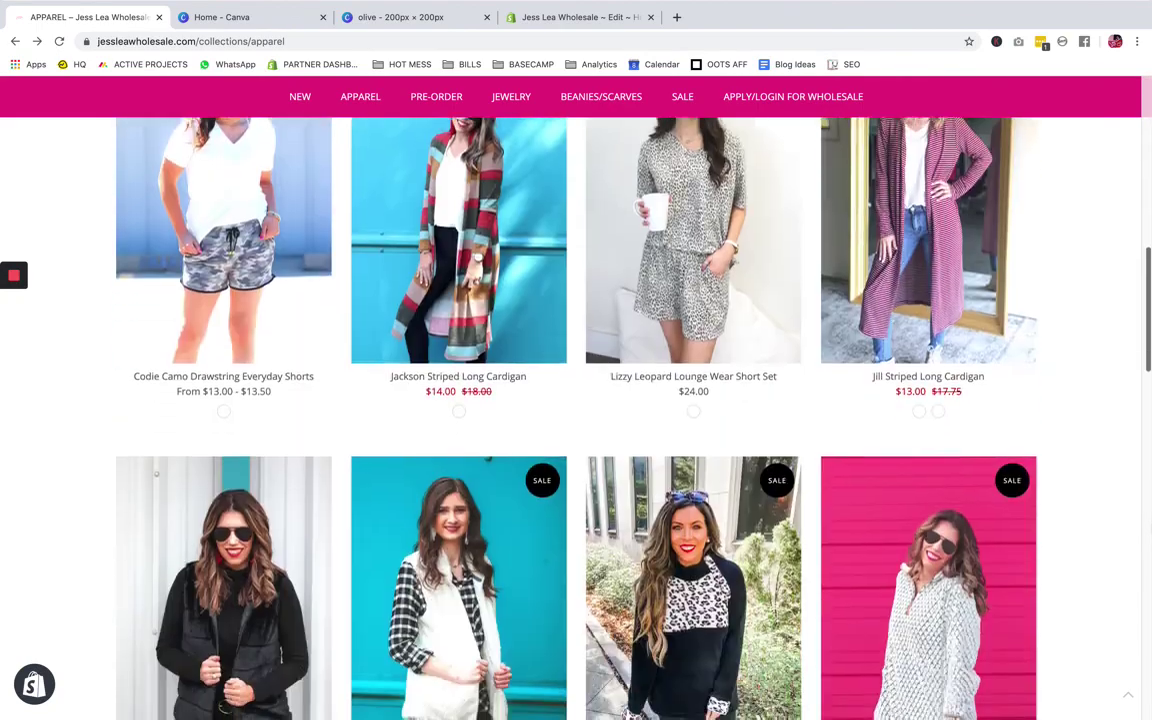
pyautogui.scroll(20, 945, 485)
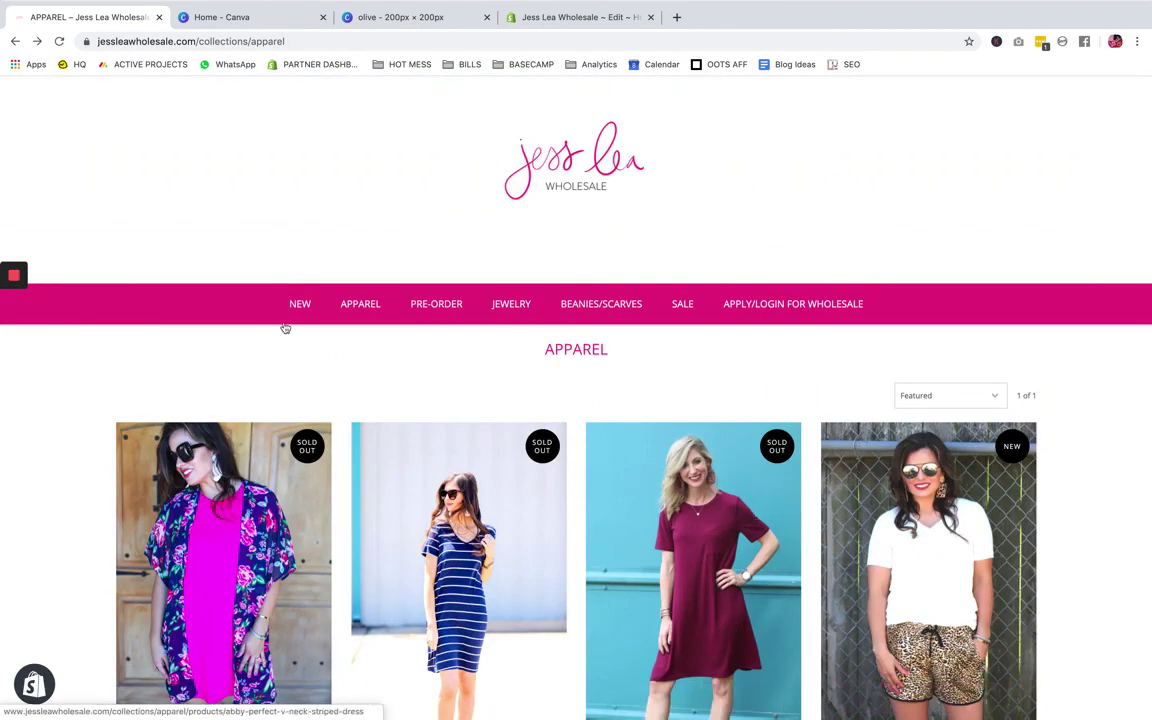